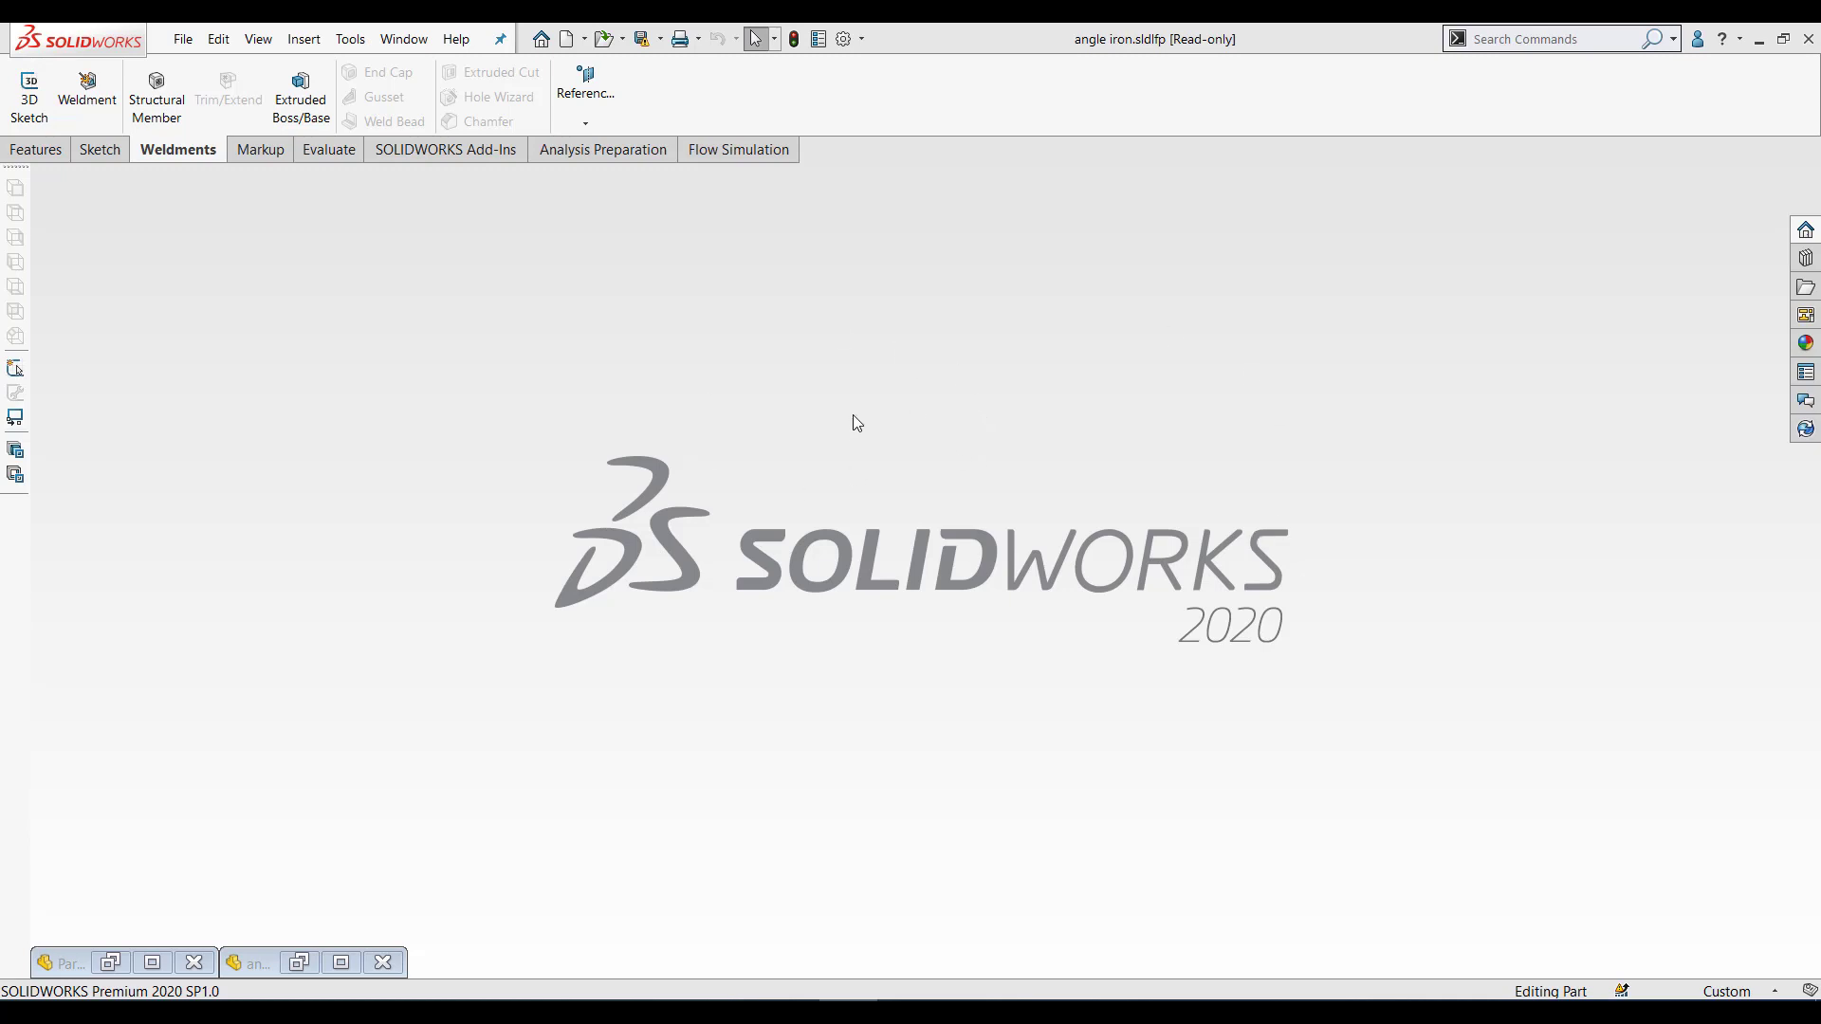
- Create a new part from the Part_MM training template
click(568, 42)
click(859, 330)
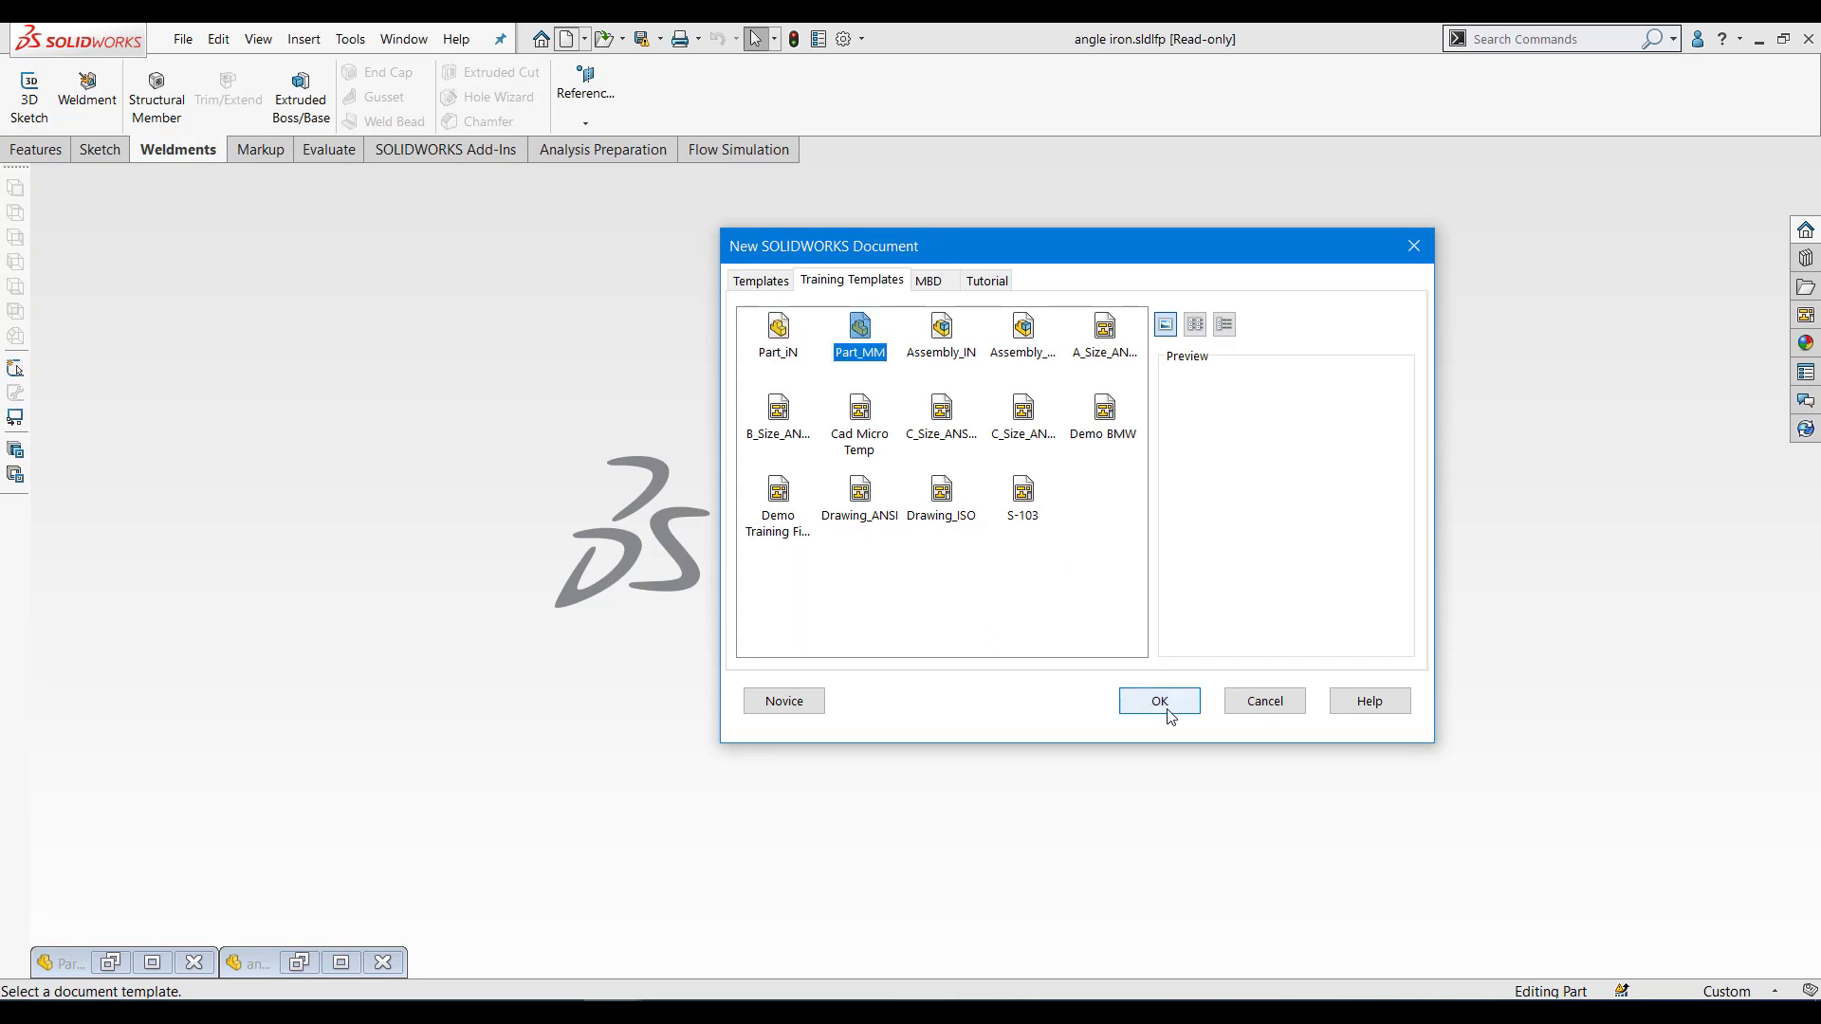
click(1167, 711)
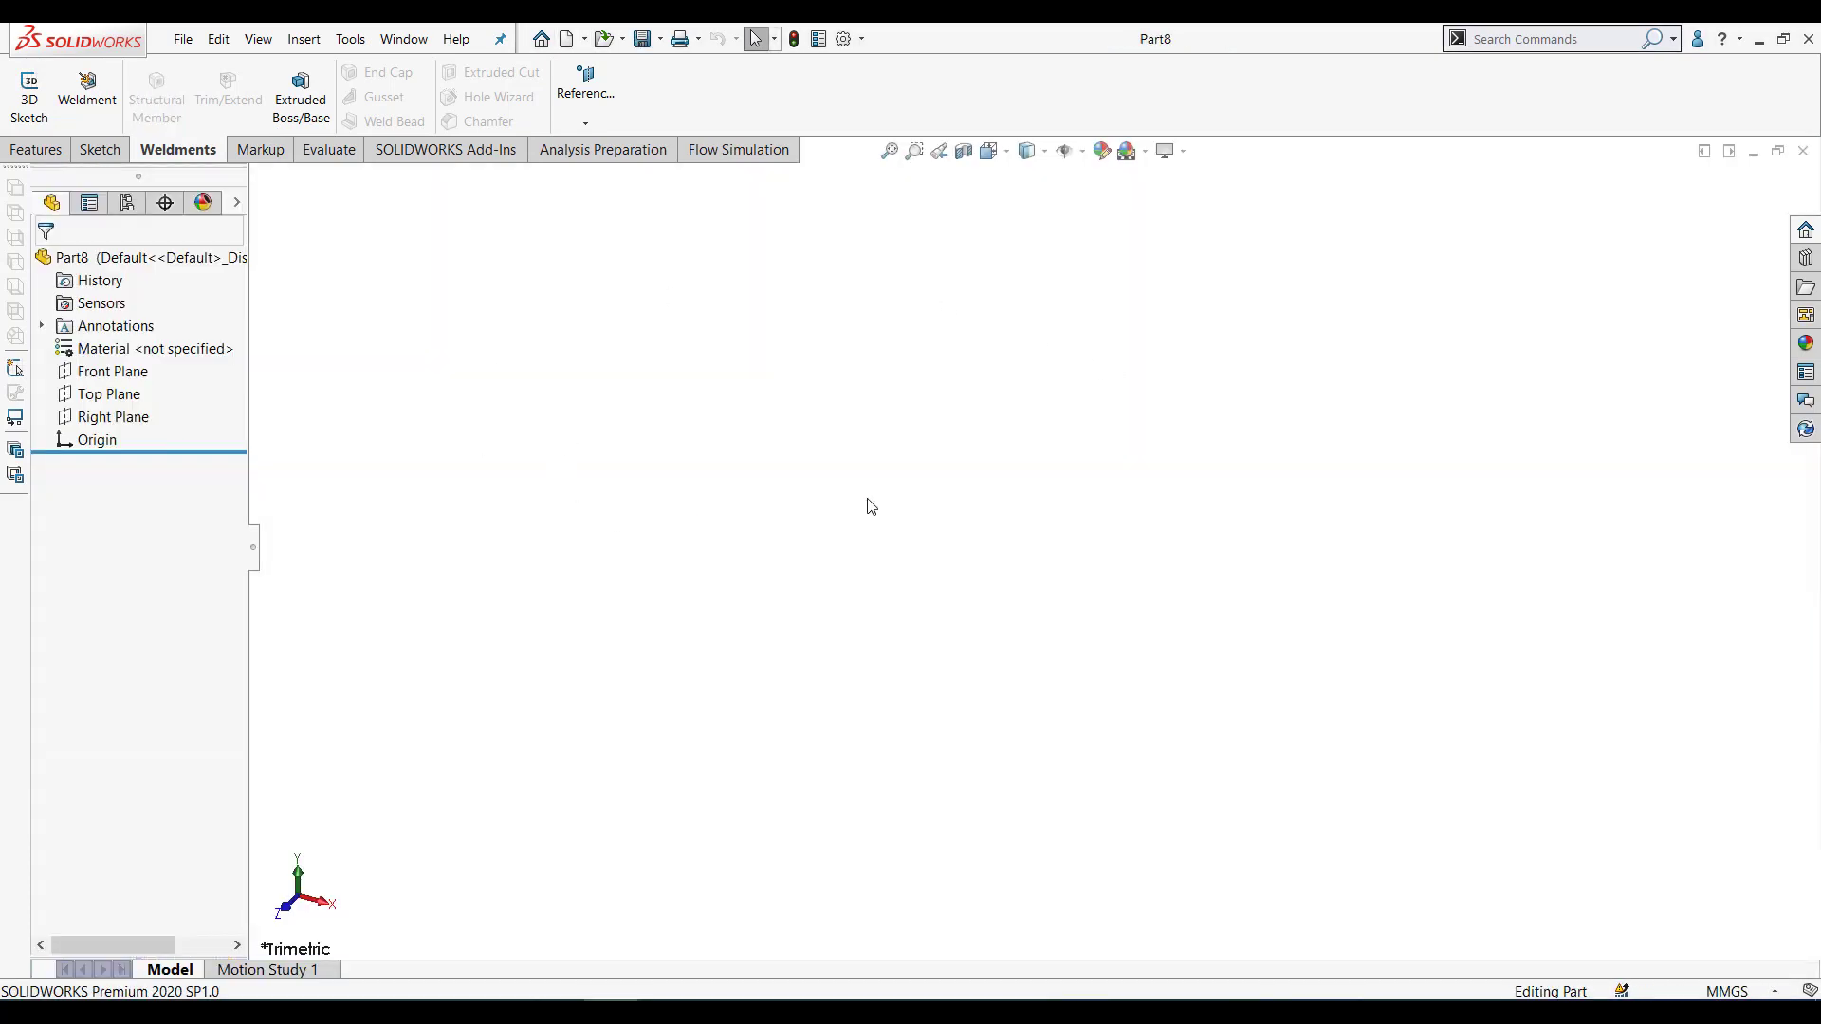
- Sketch a center rectangle about 147 mm tall on the Front Plane, centred on the origin
click(43, 152)
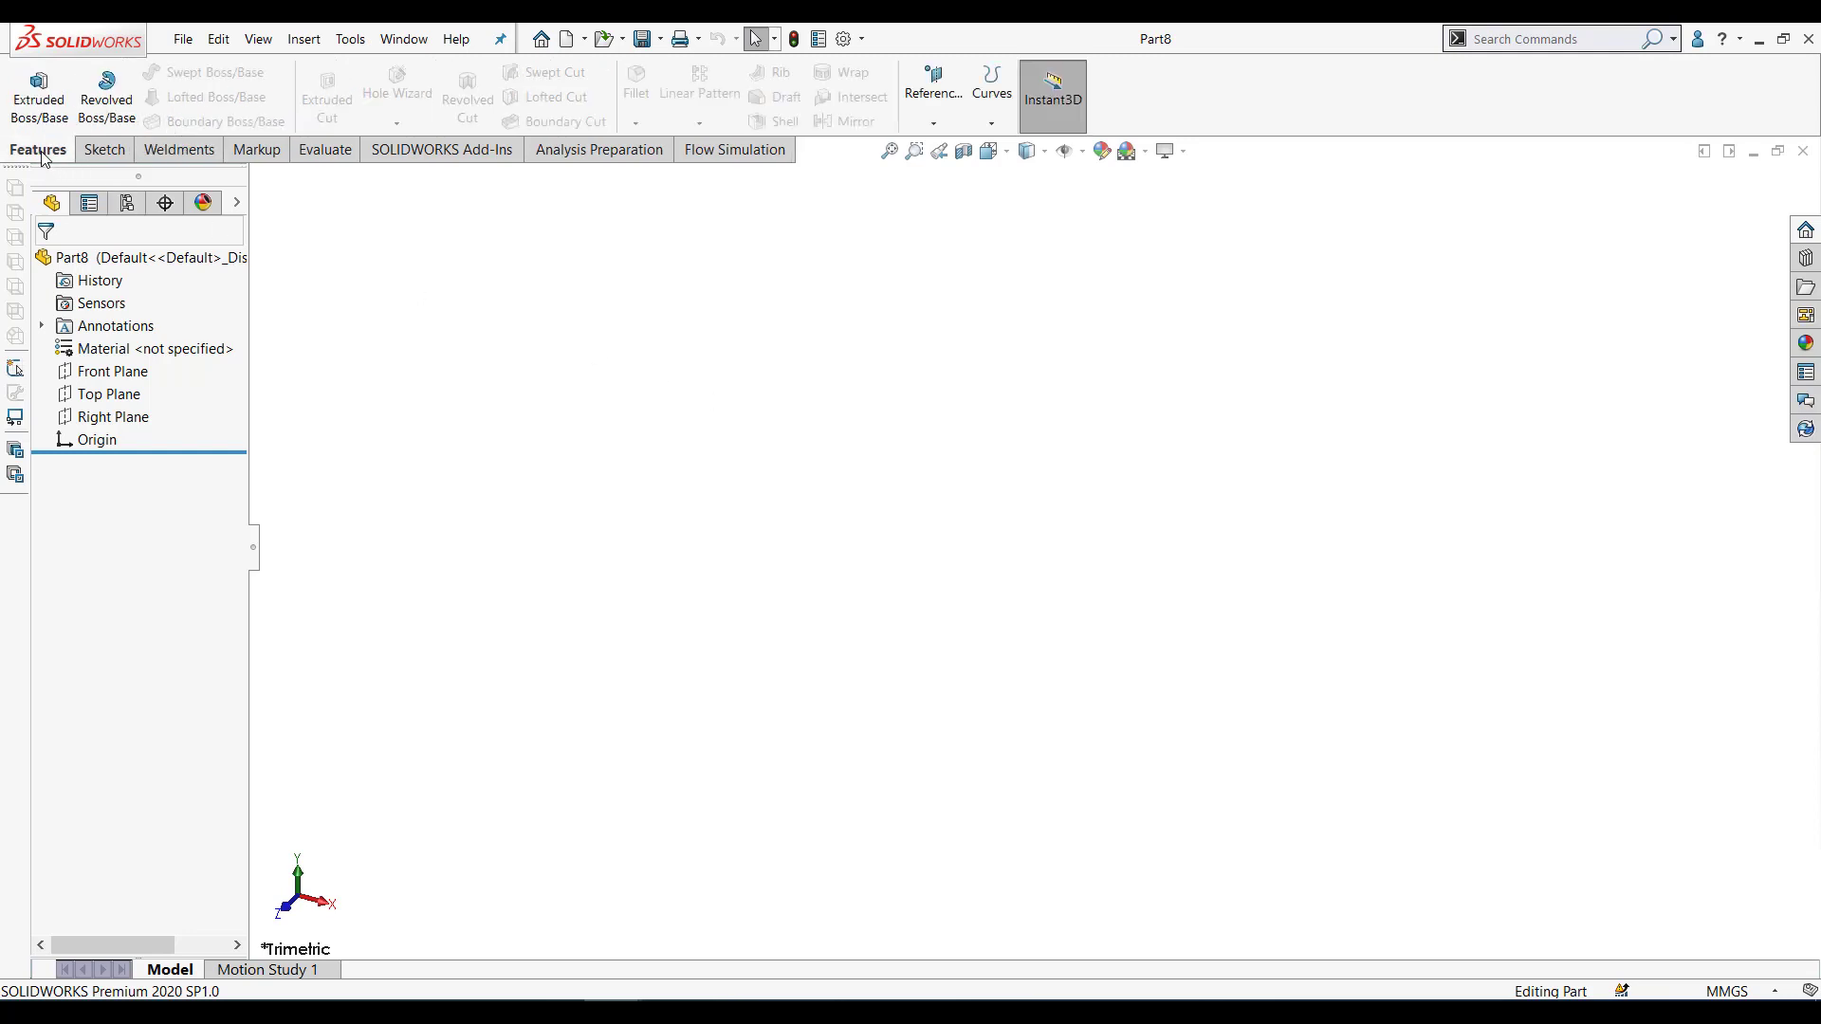
click(111, 153)
click(95, 370)
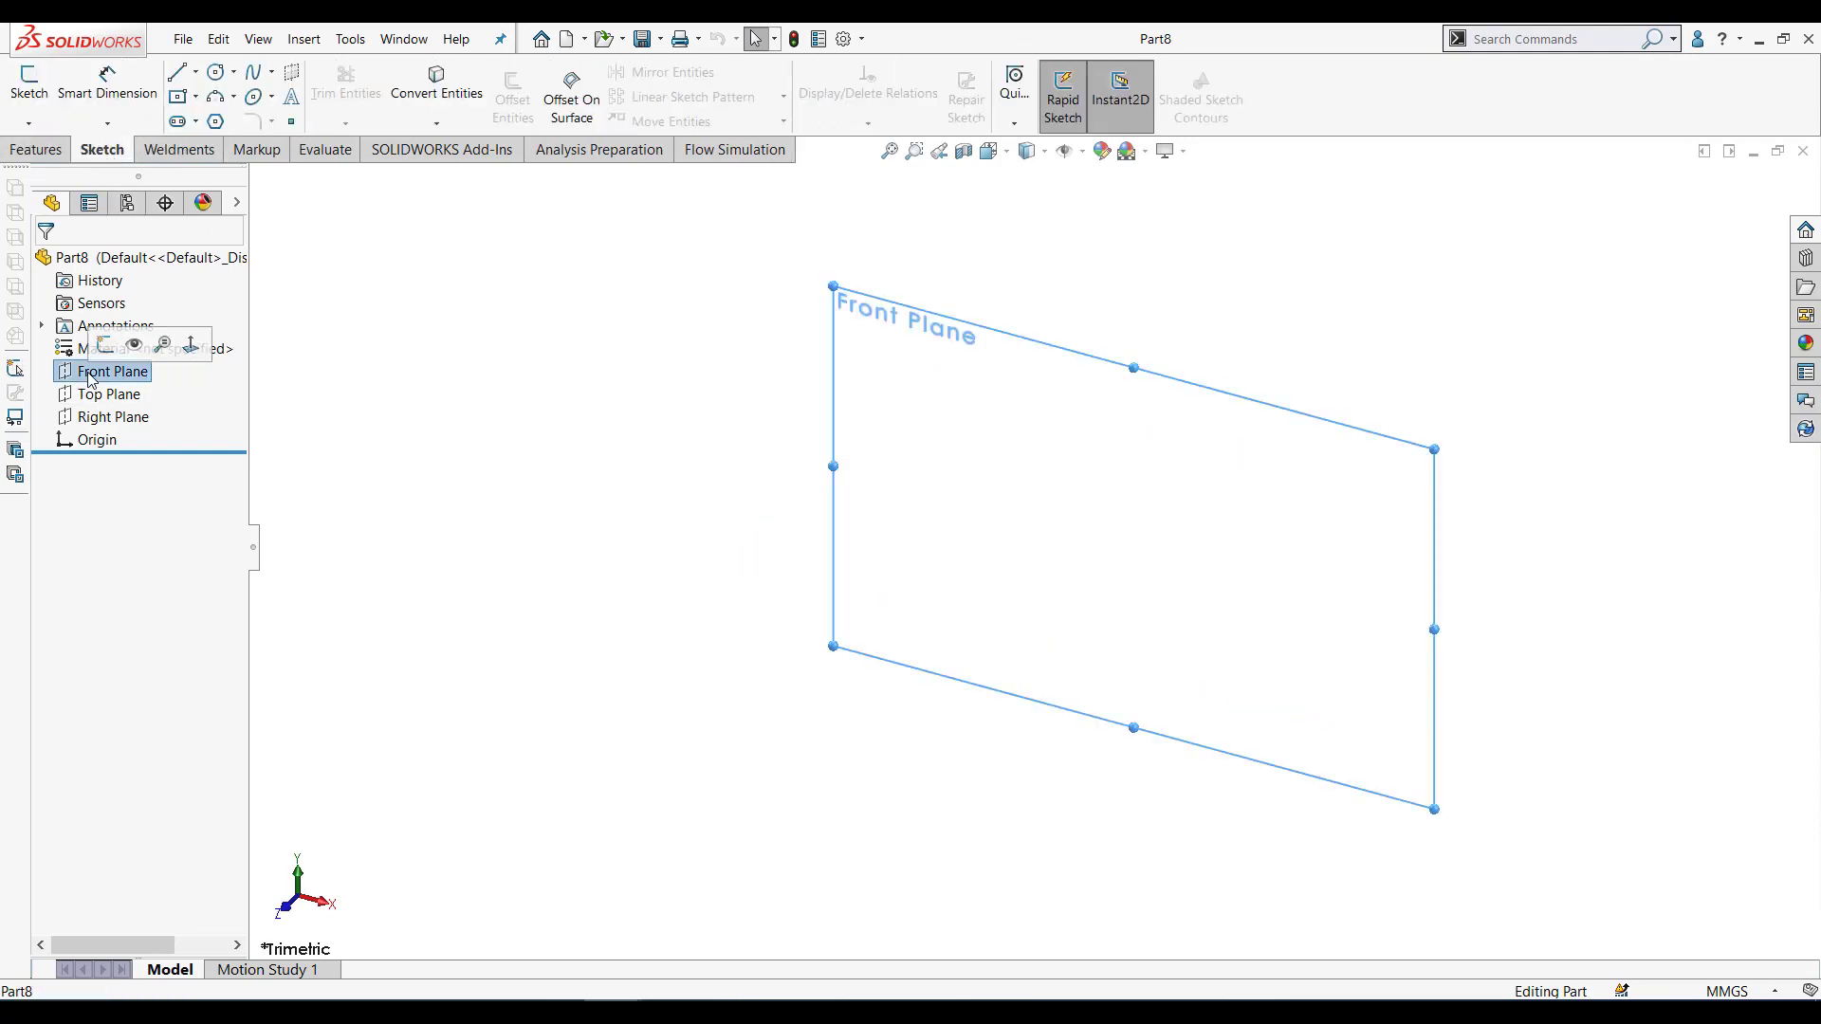
right_click(92, 372)
click(105, 347)
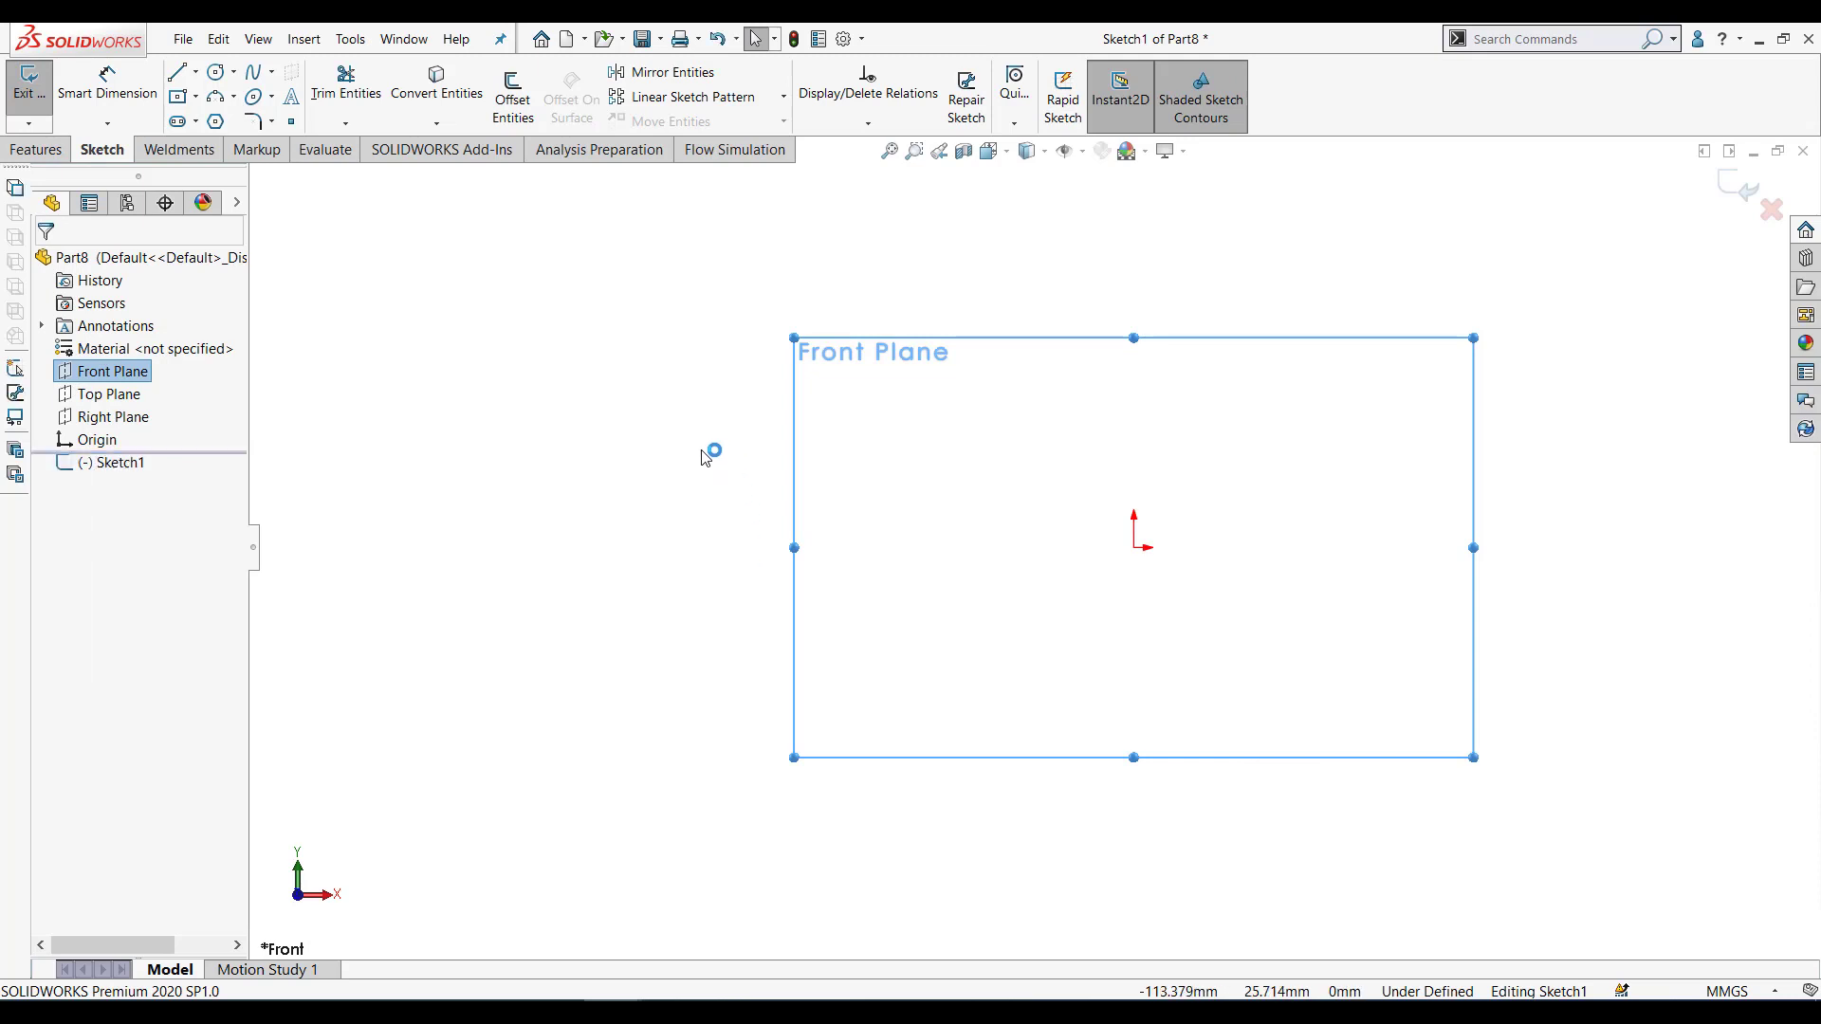
click(178, 96)
click(1133, 549)
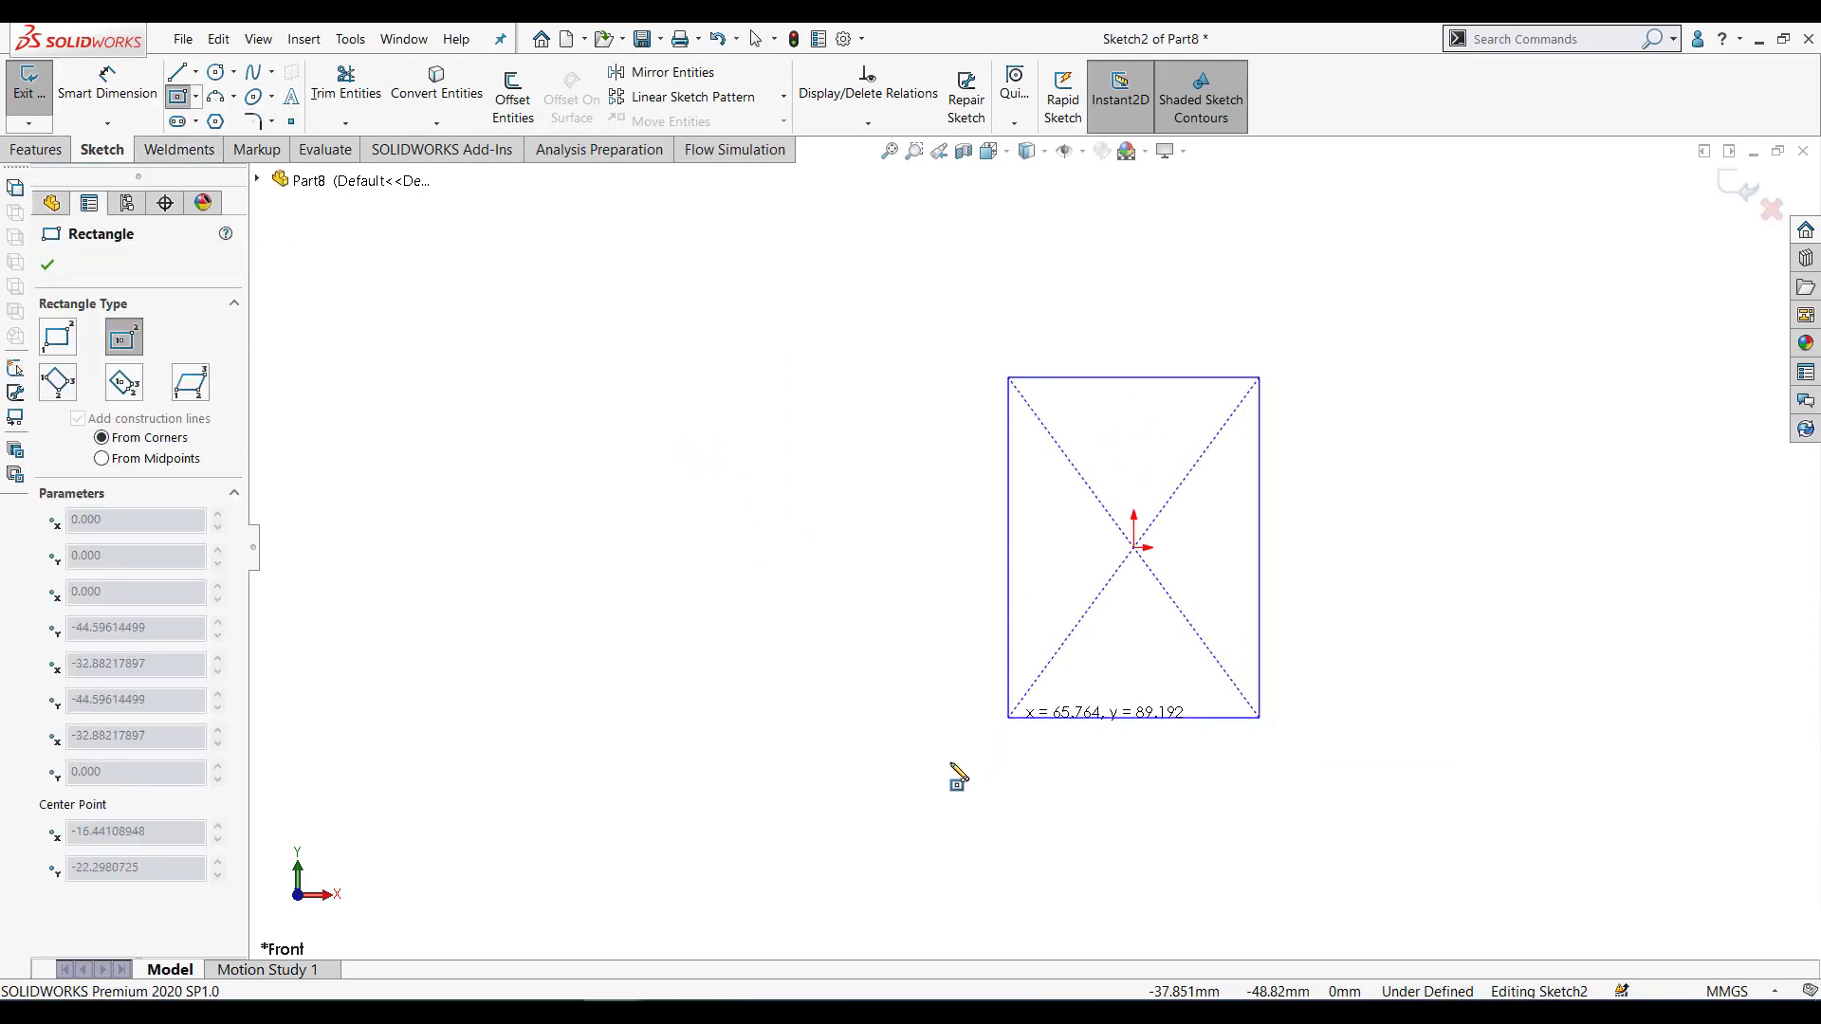
click(954, 828)
key(Escape)
- Dimension the rectangle's height to 75 mm and its width to 30 mm
key(d)
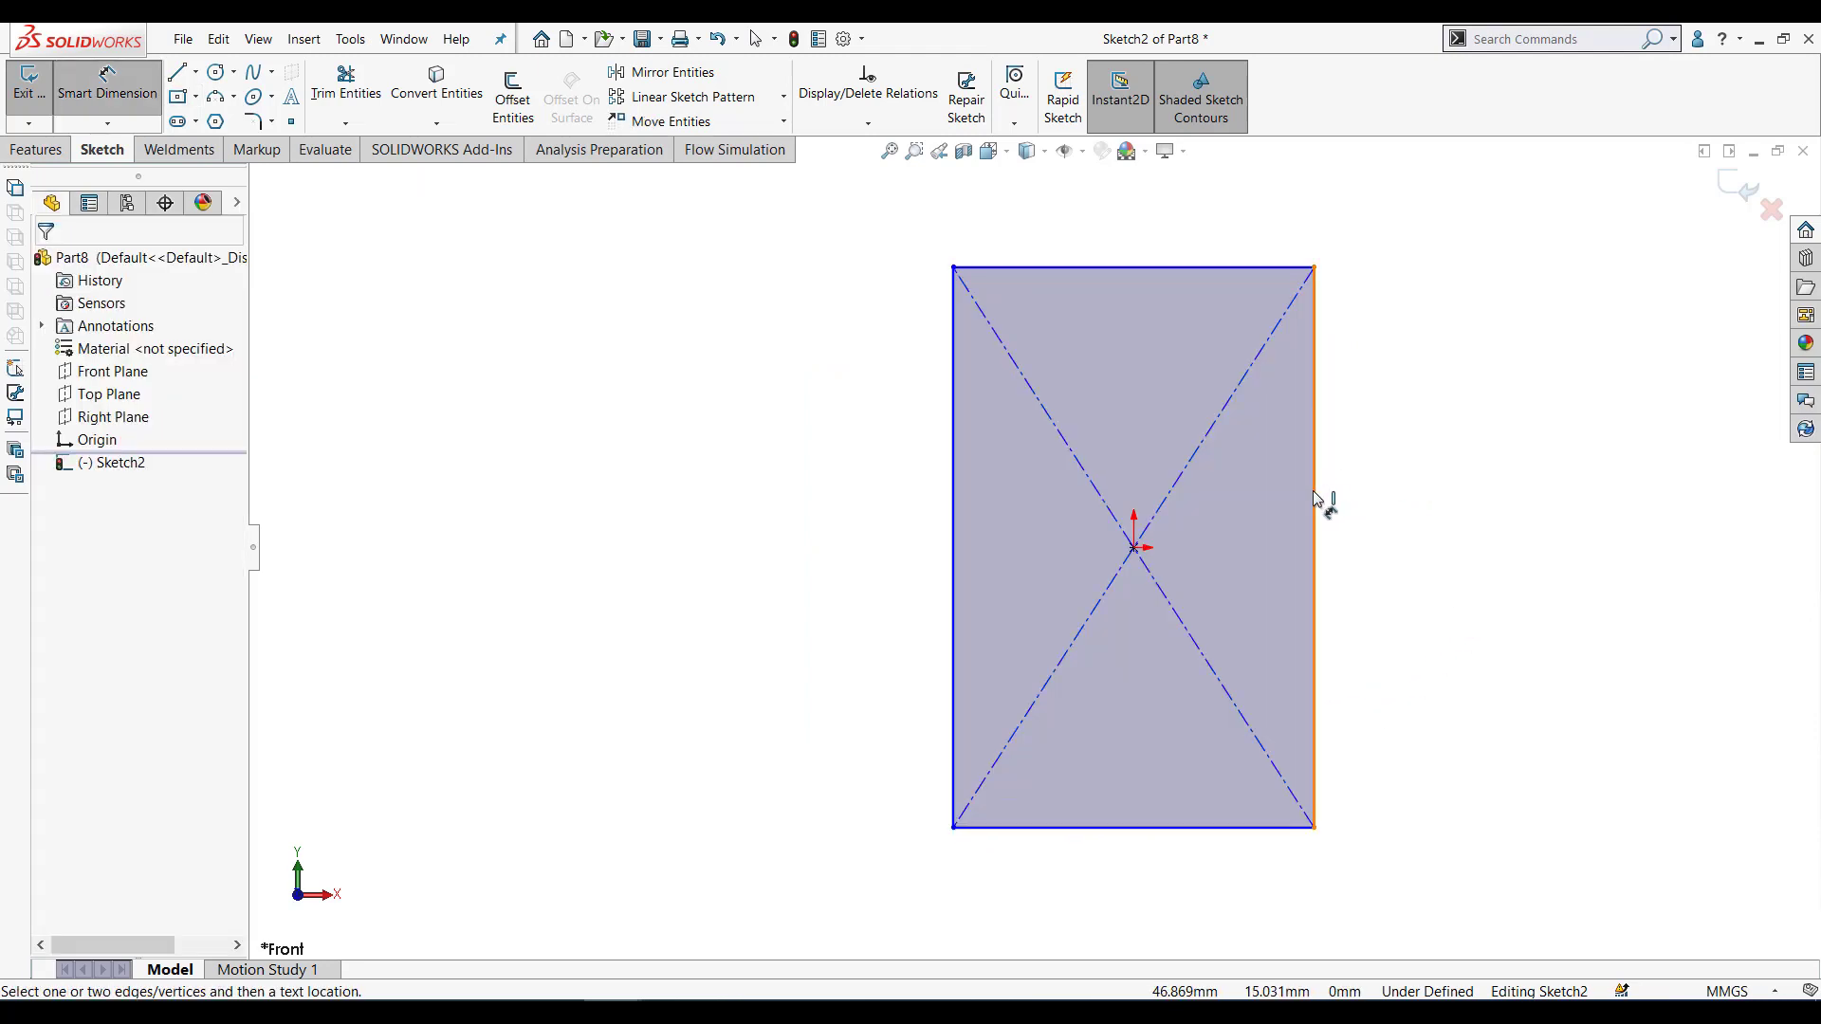
click(1315, 502)
click(1406, 512)
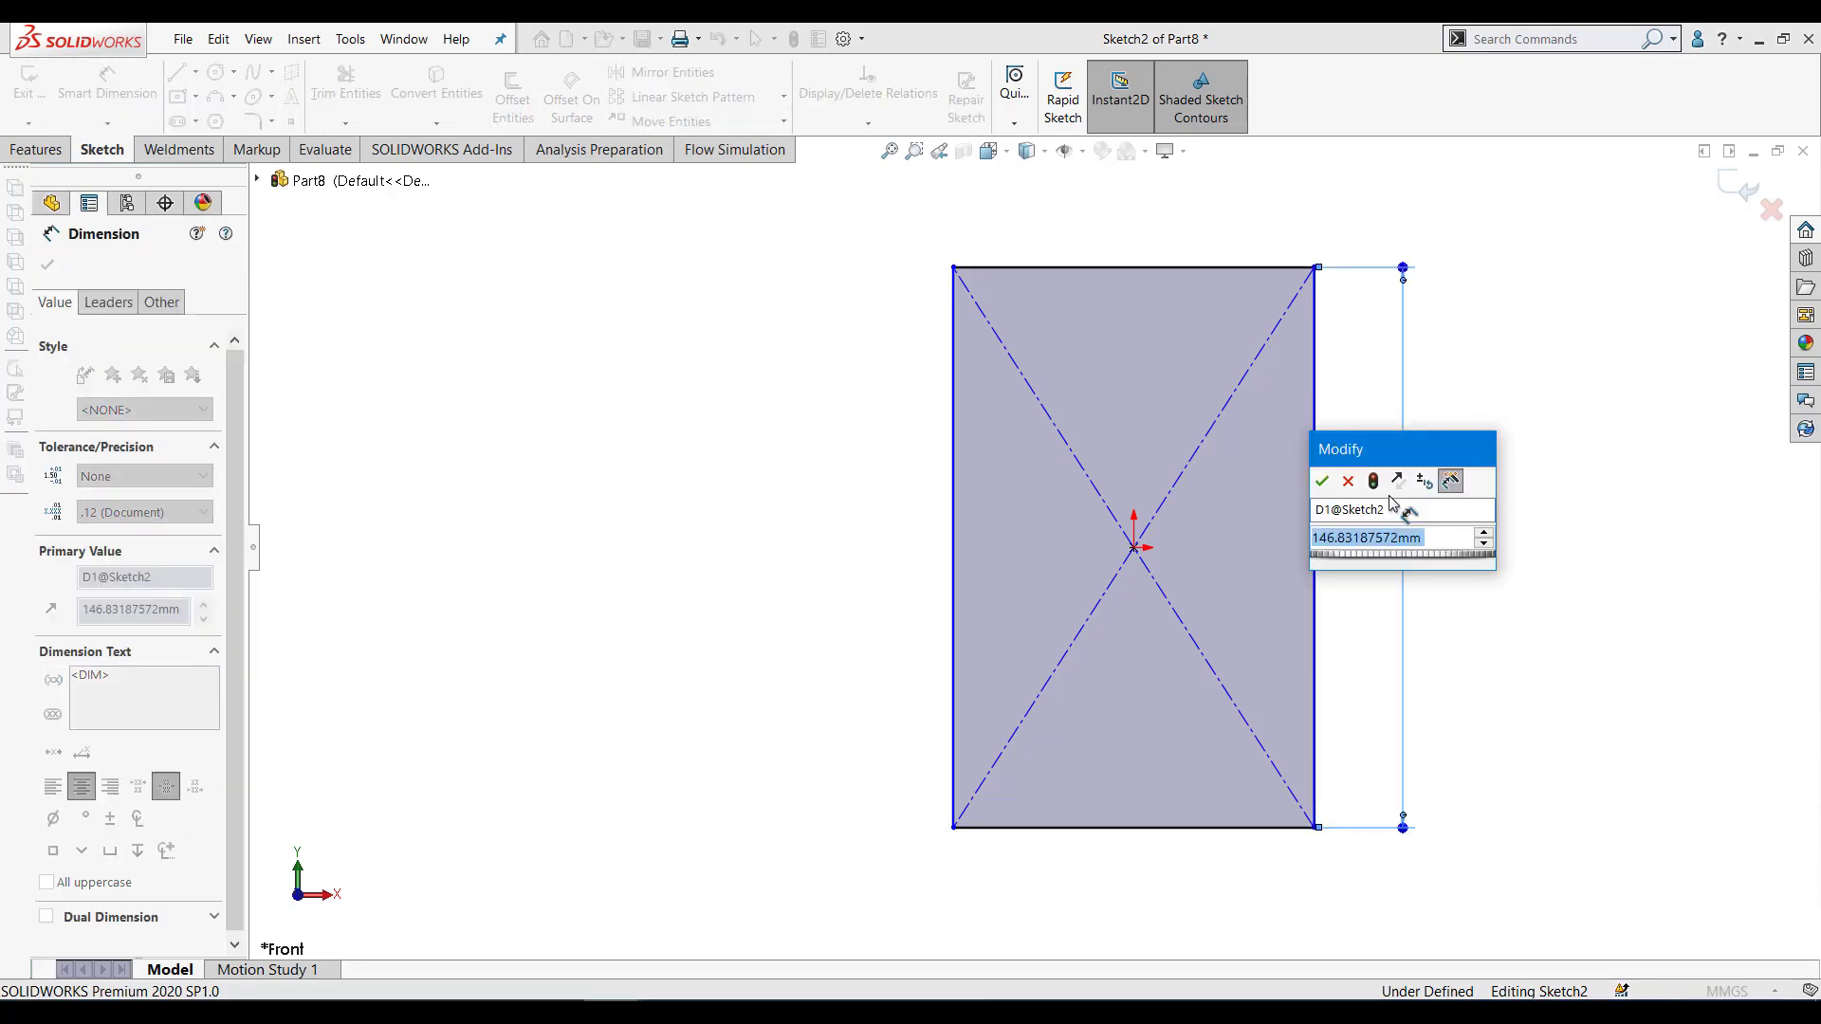
text(75)
key(Return)
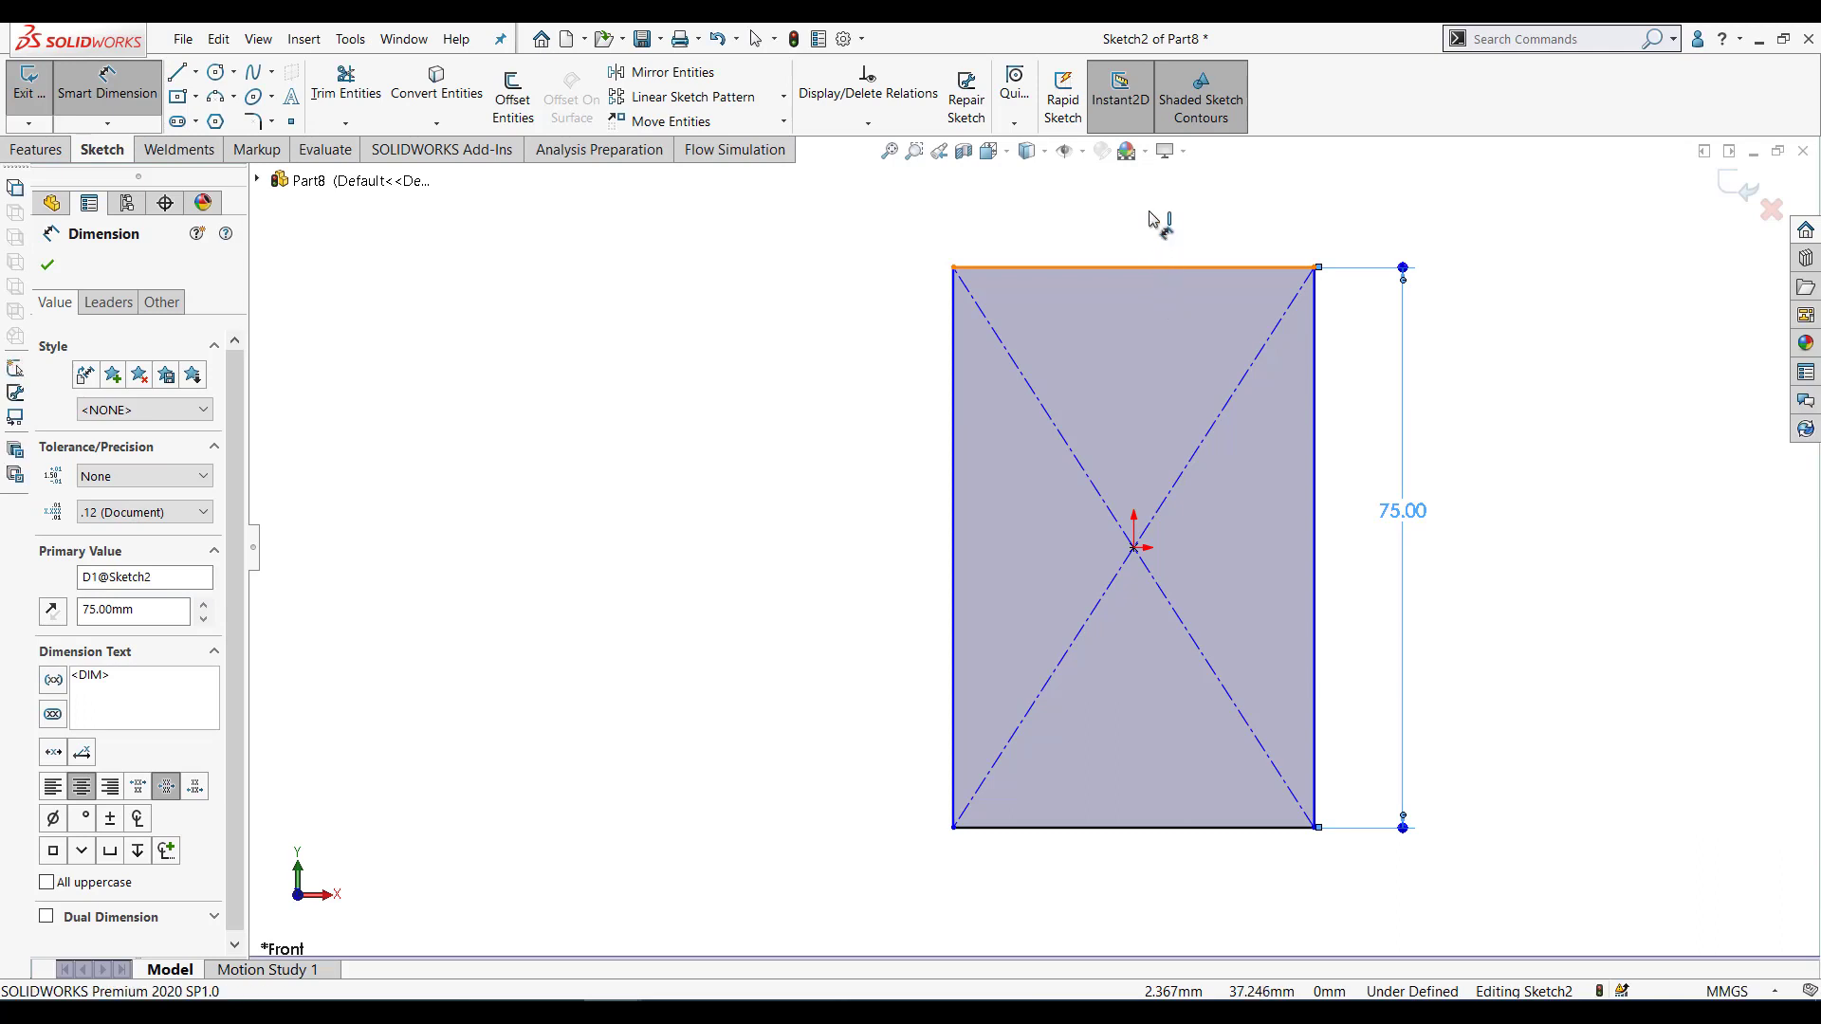
click(1155, 273)
click(1145, 232)
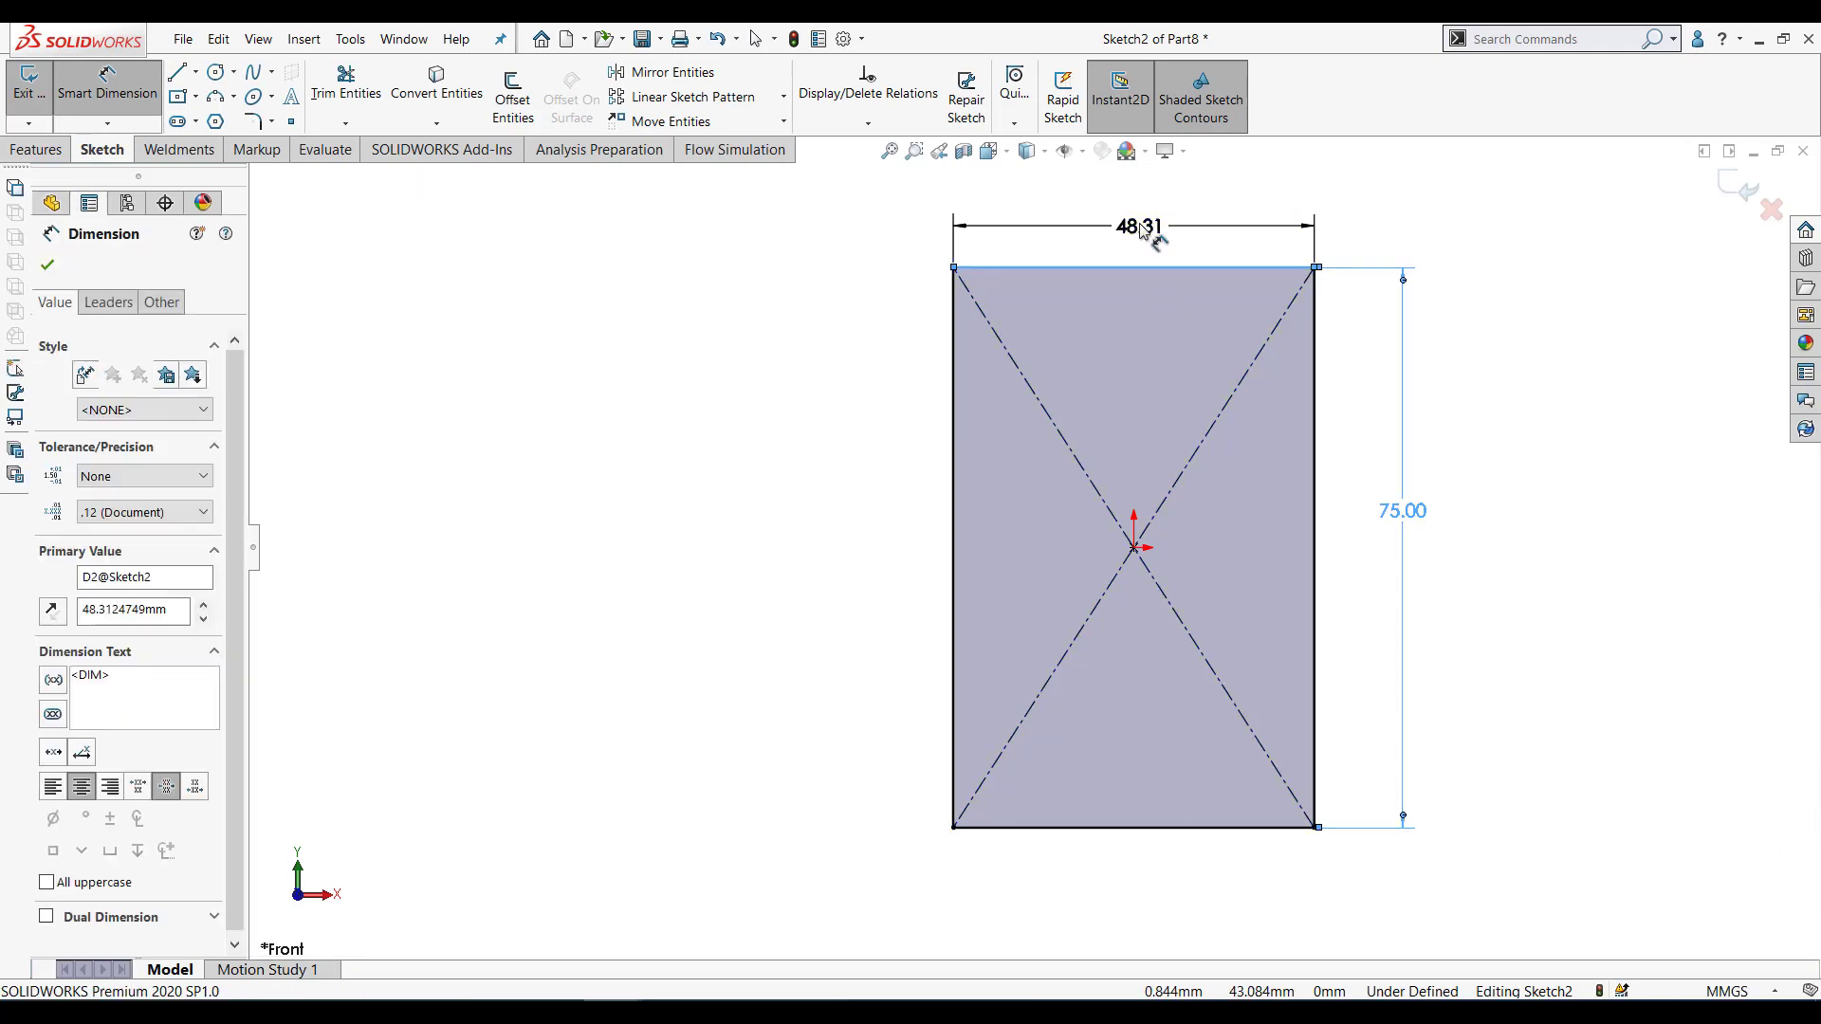
text(40)
key(Return)
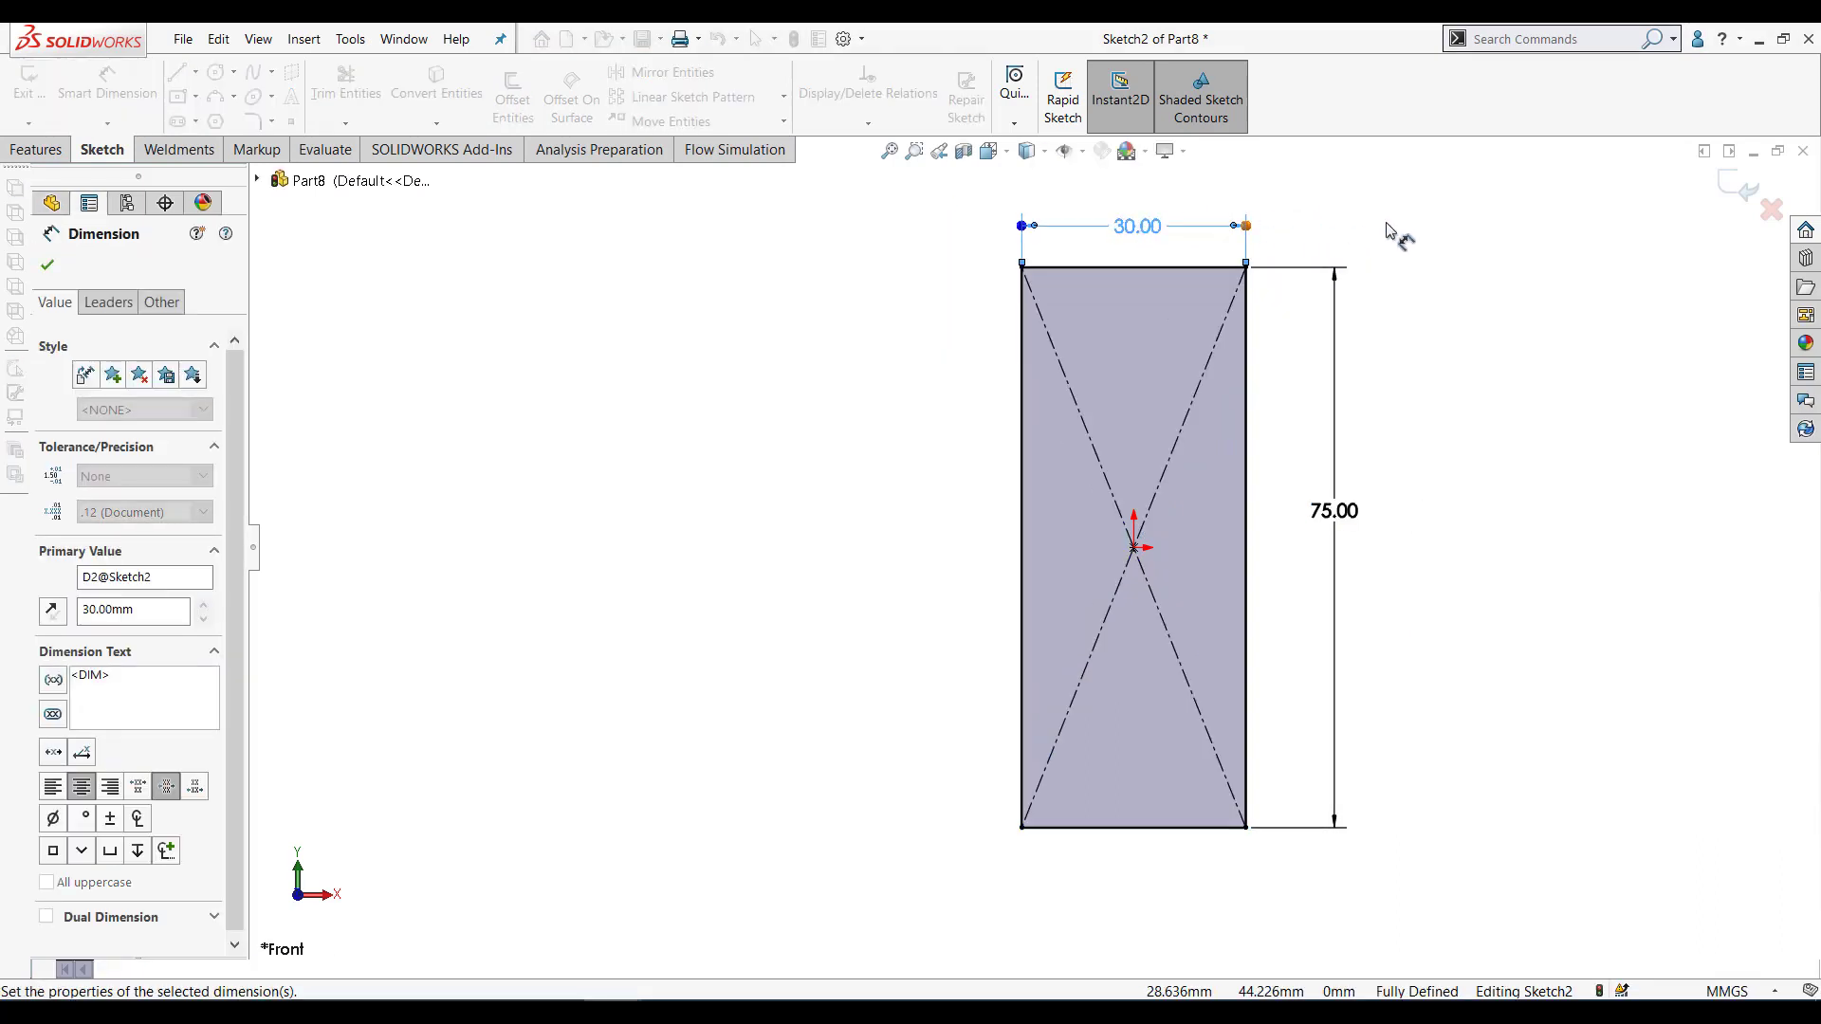
- Offset the rectangle 3 mm inward to form the tube wall and exit the sketch
scroll(1223, 392, up, 2)
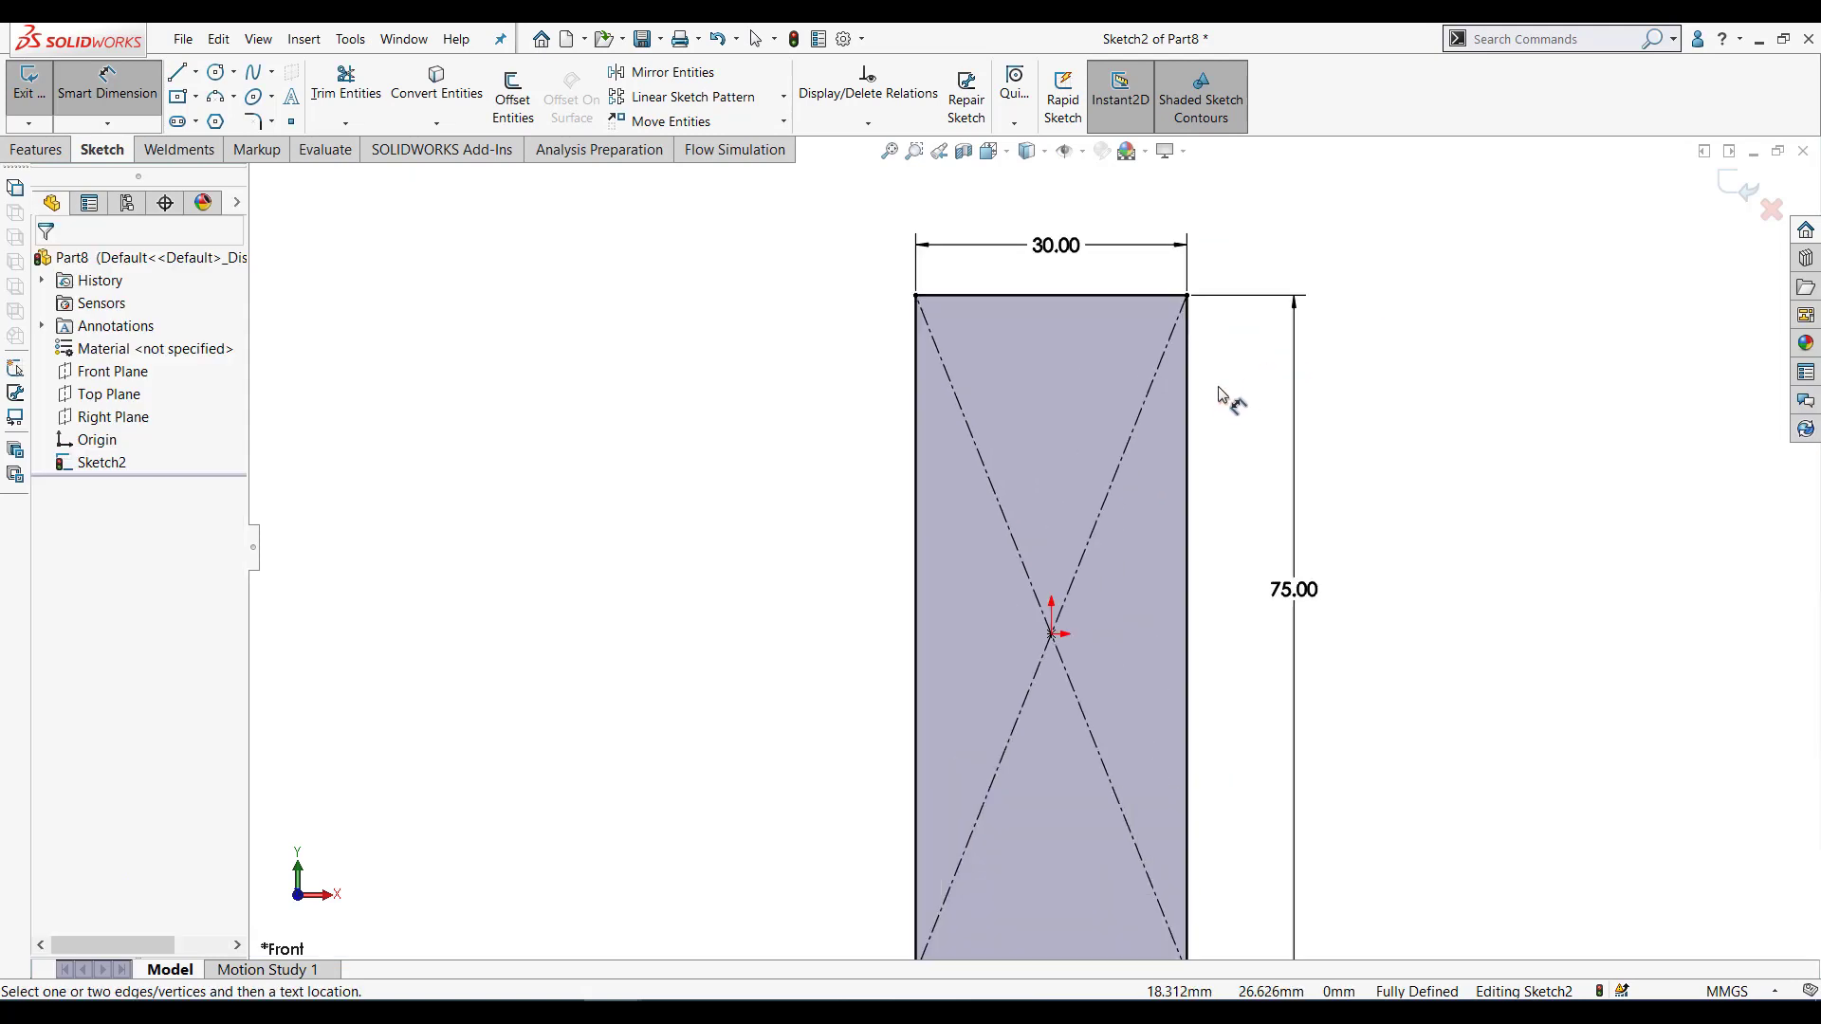
click(512, 95)
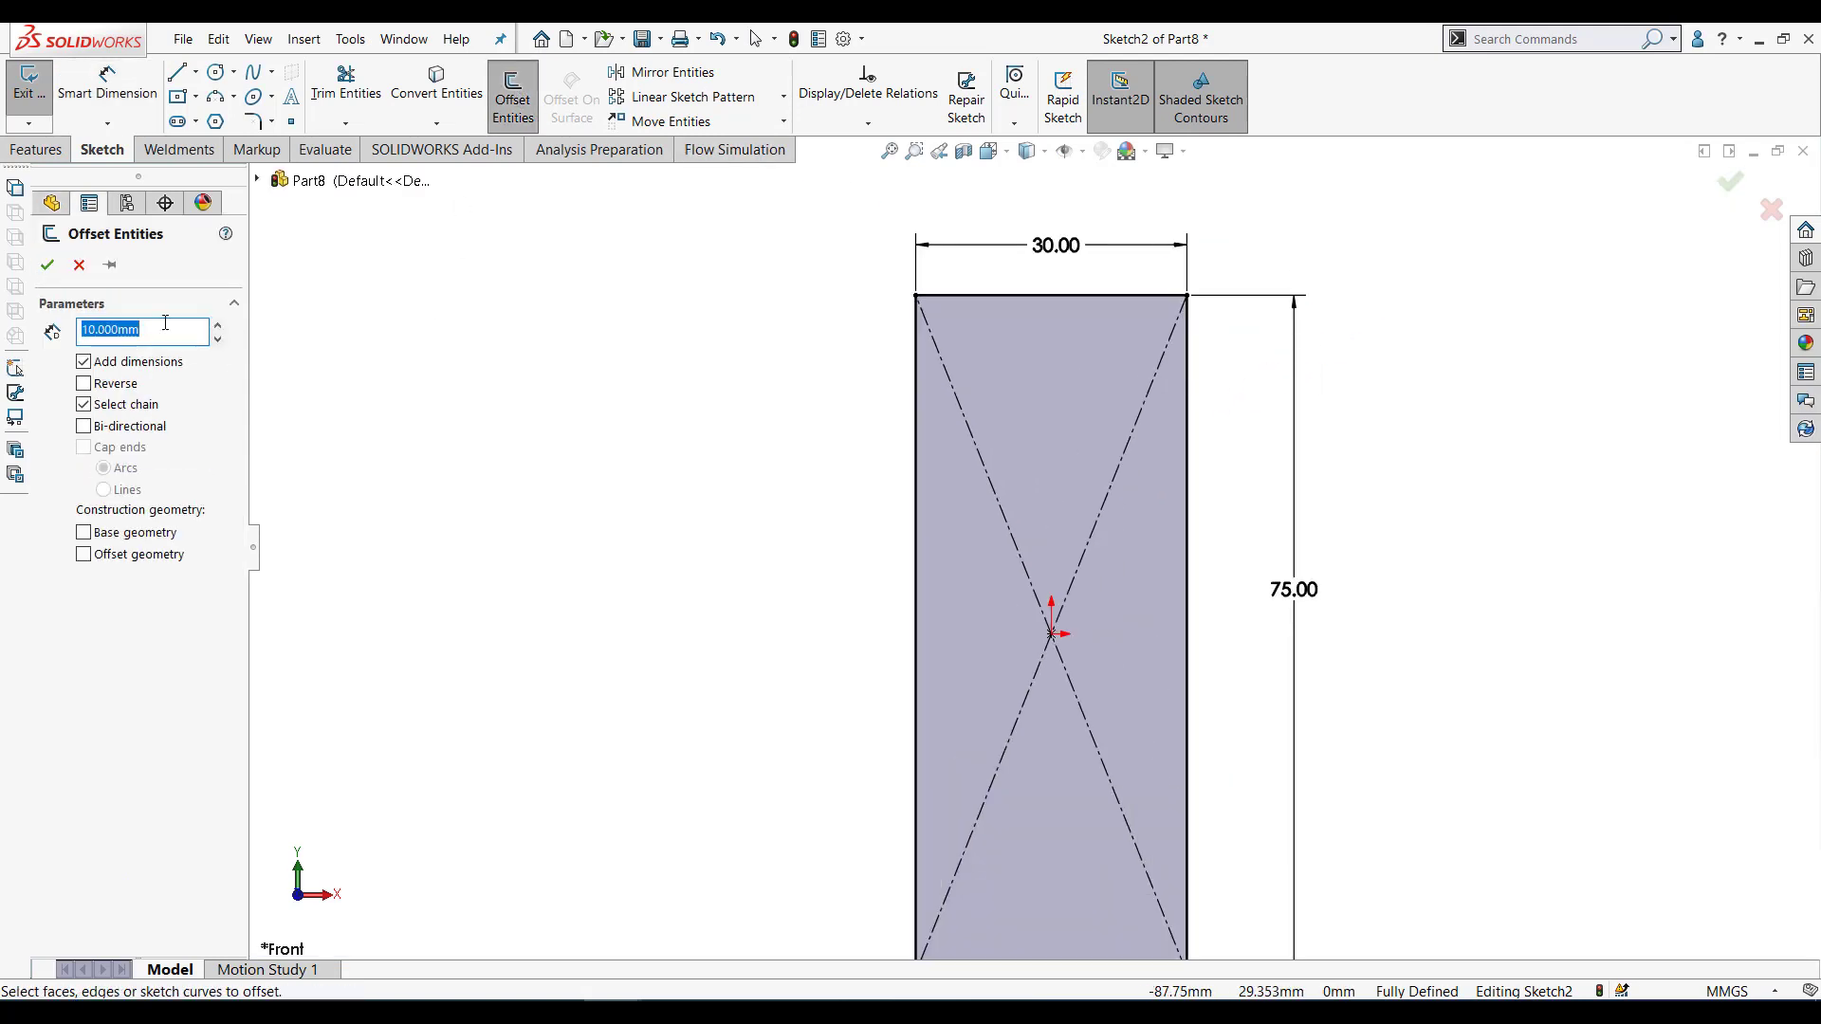
text(3)
key(Return)
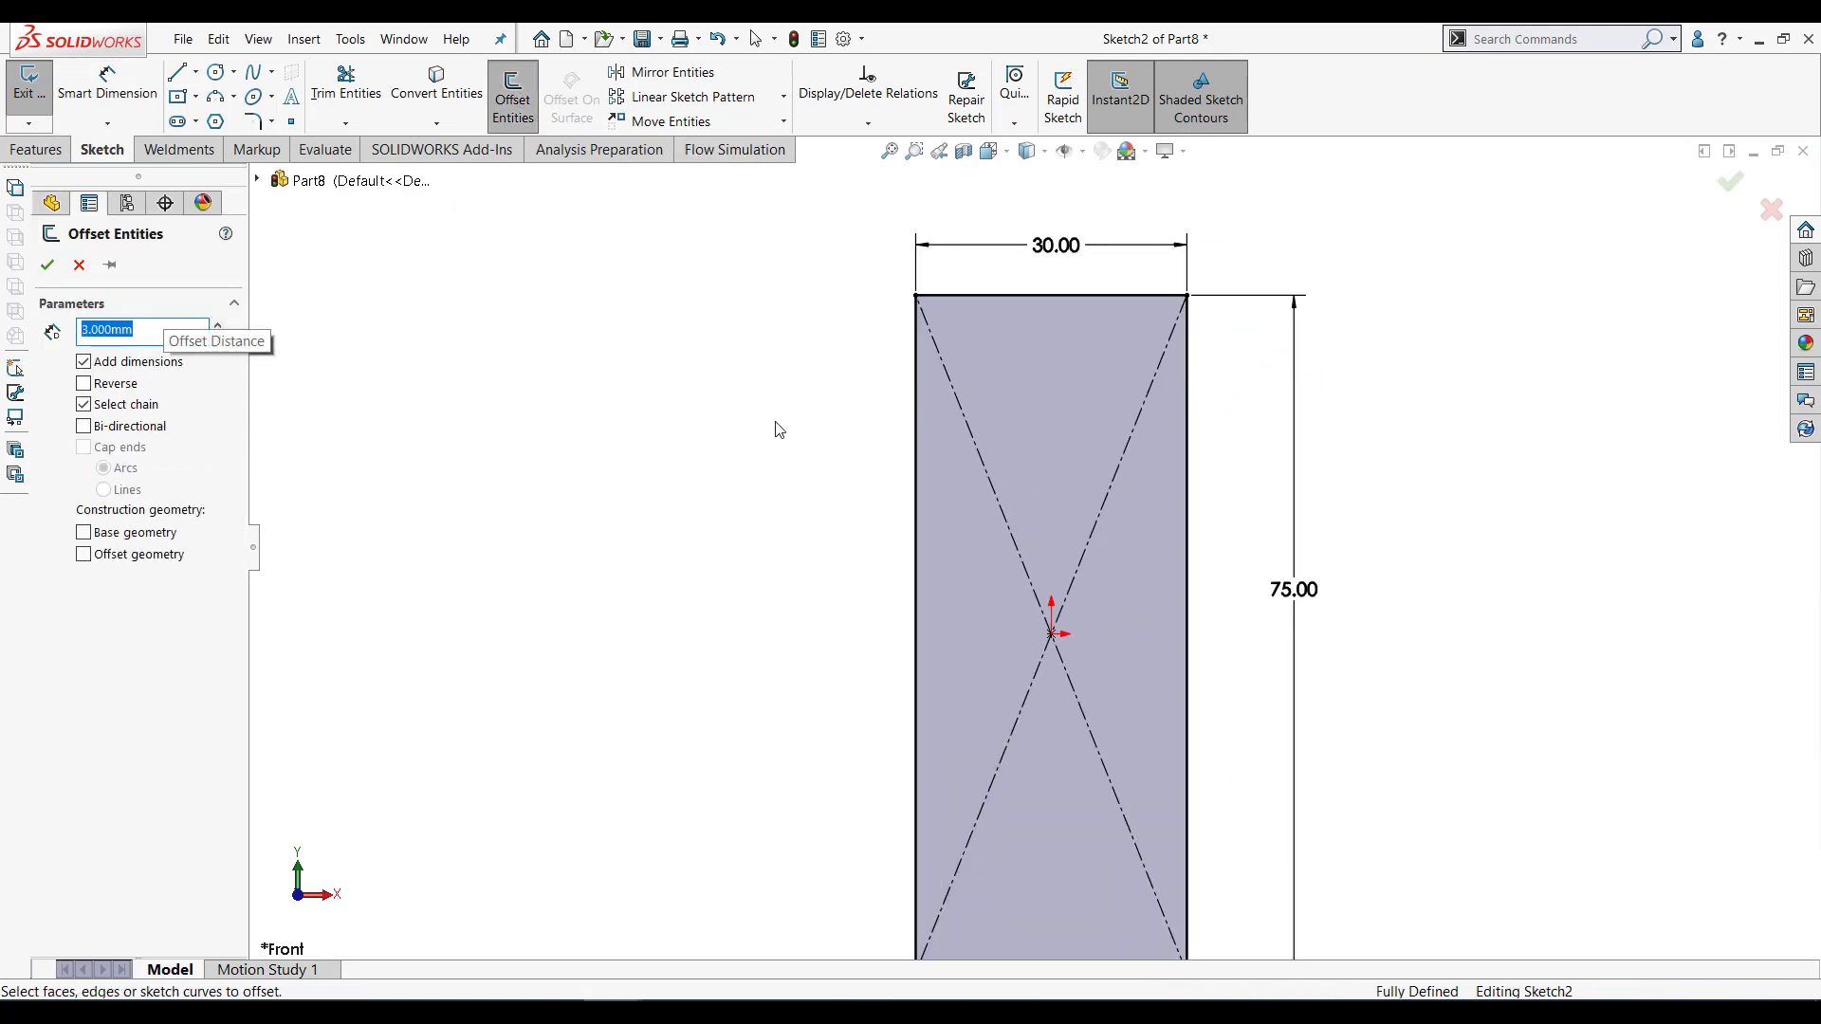
click(912, 440)
click(84, 383)
click(46, 264)
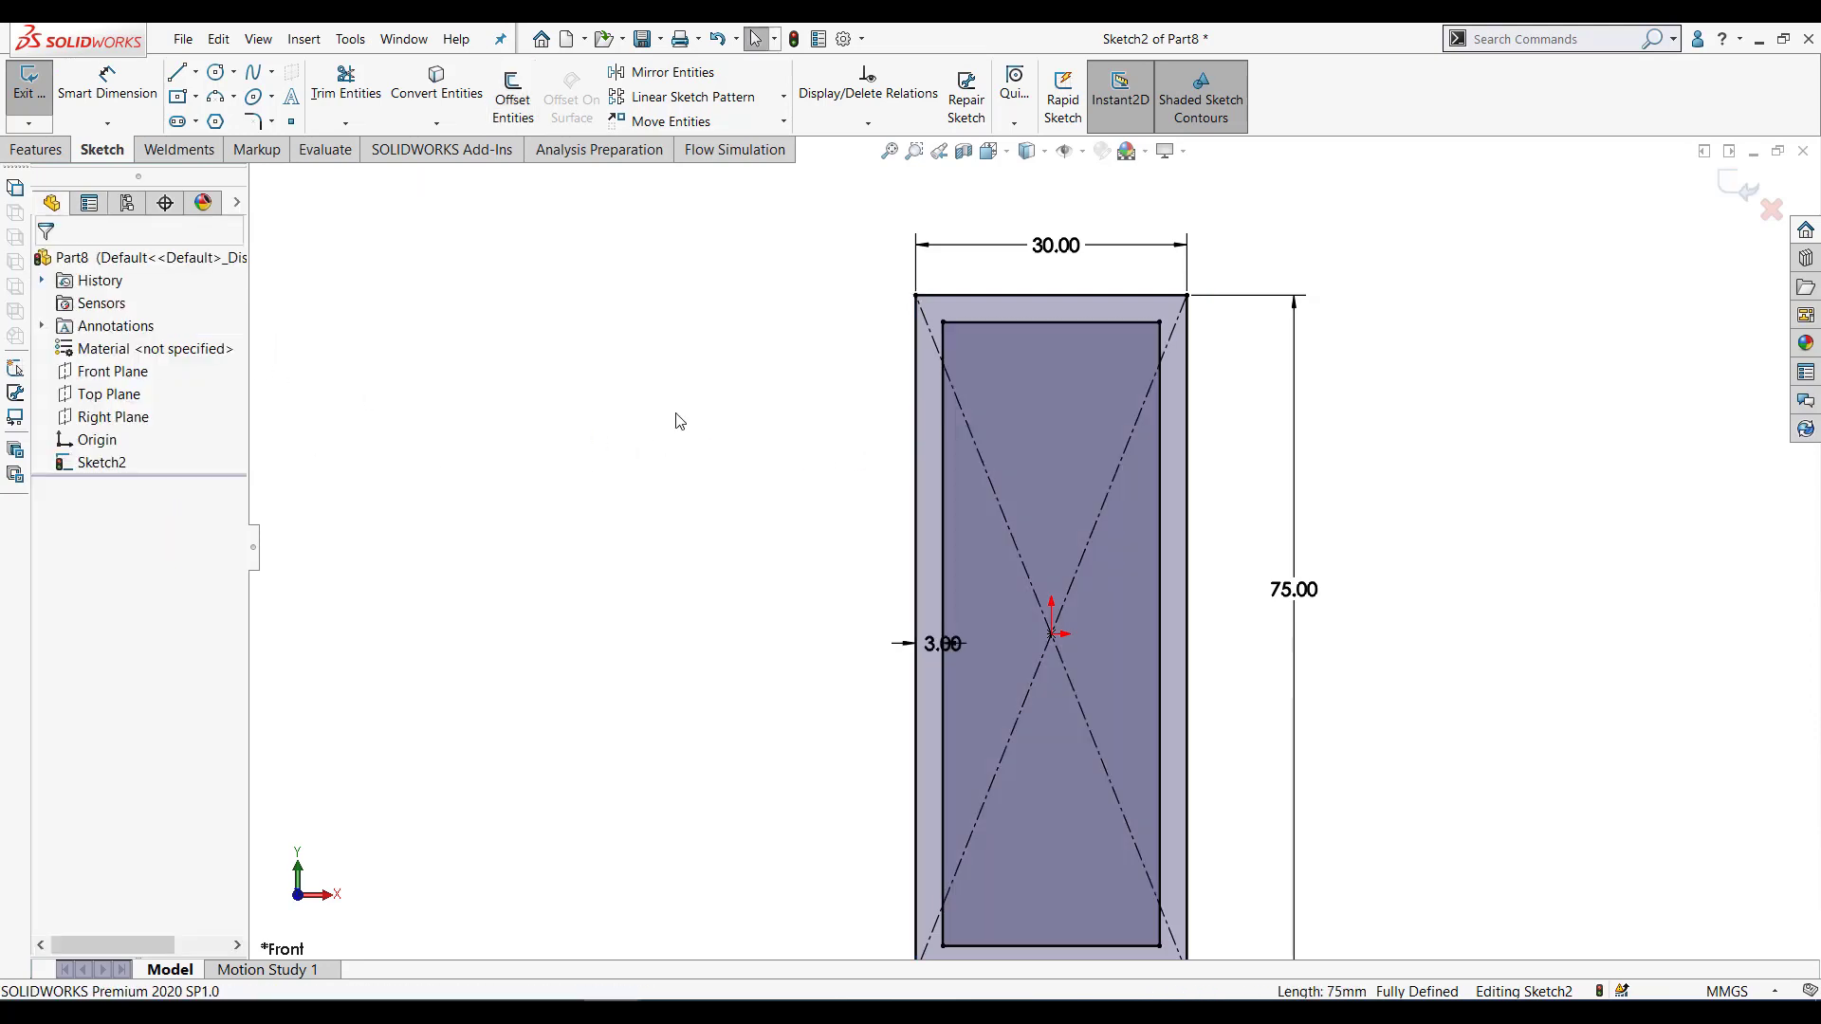
scroll(1000, 659, up, 3)
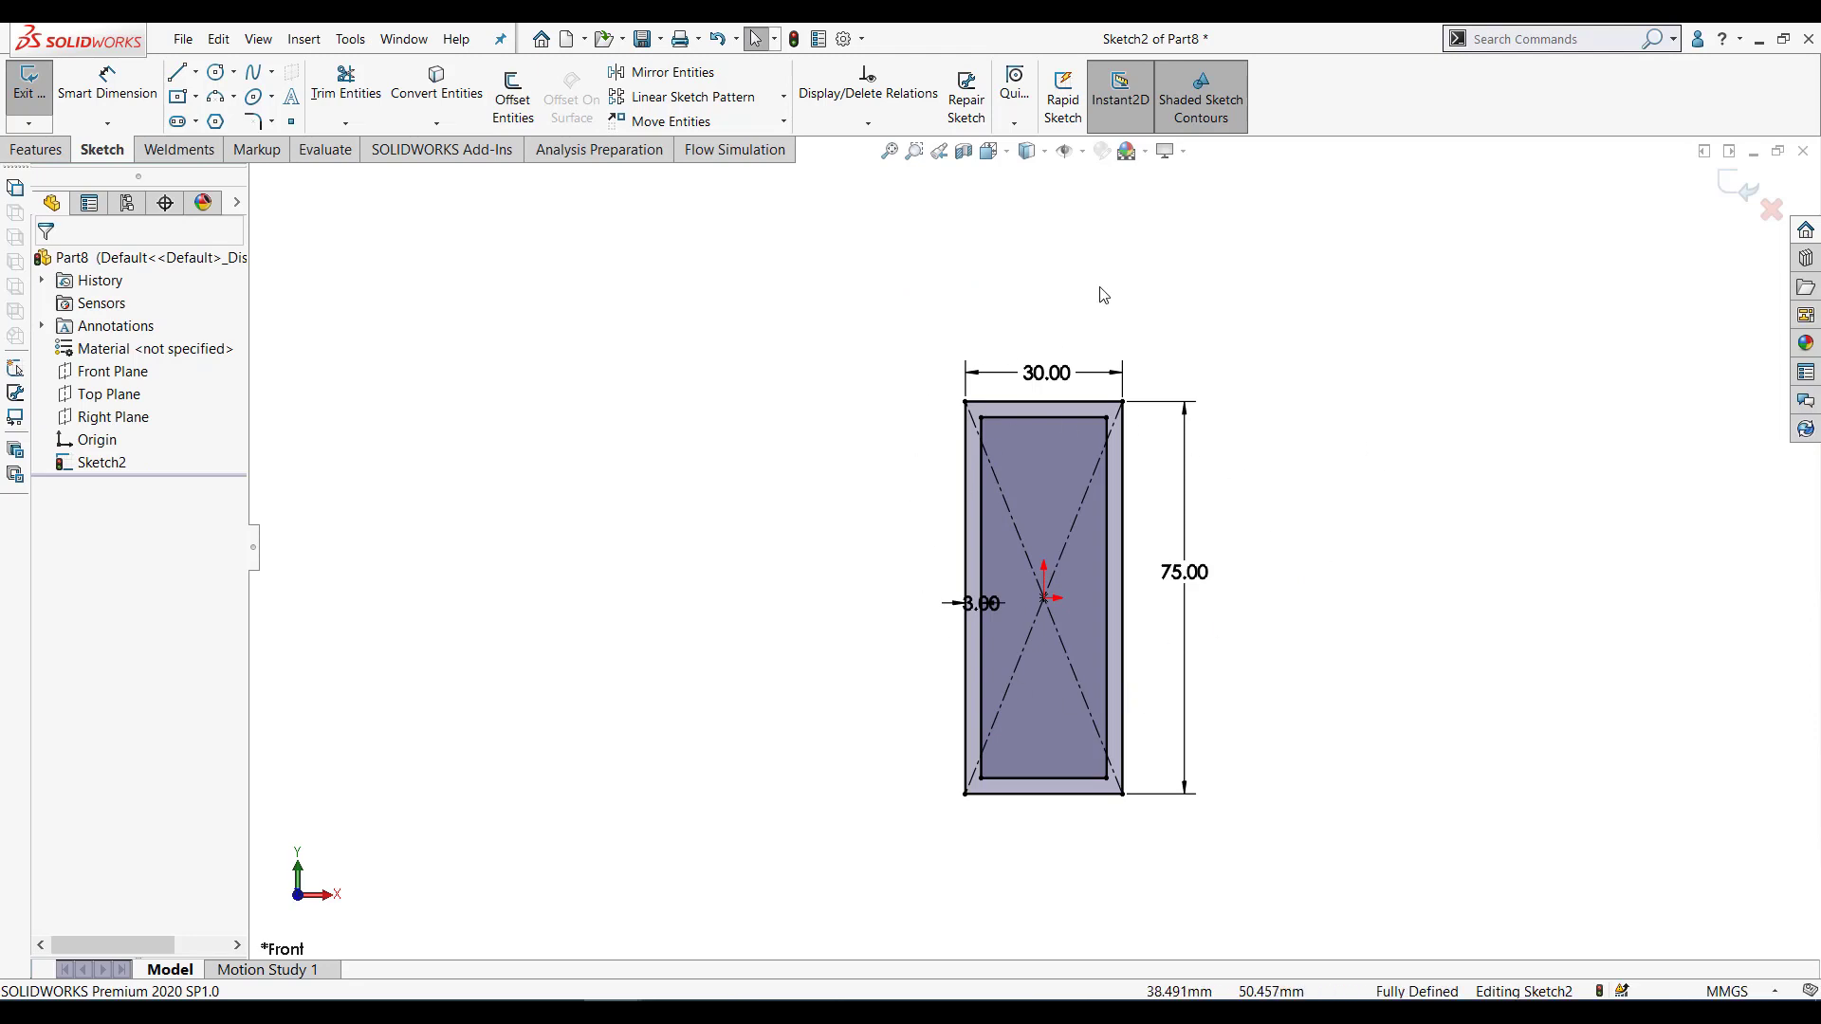
click(32, 112)
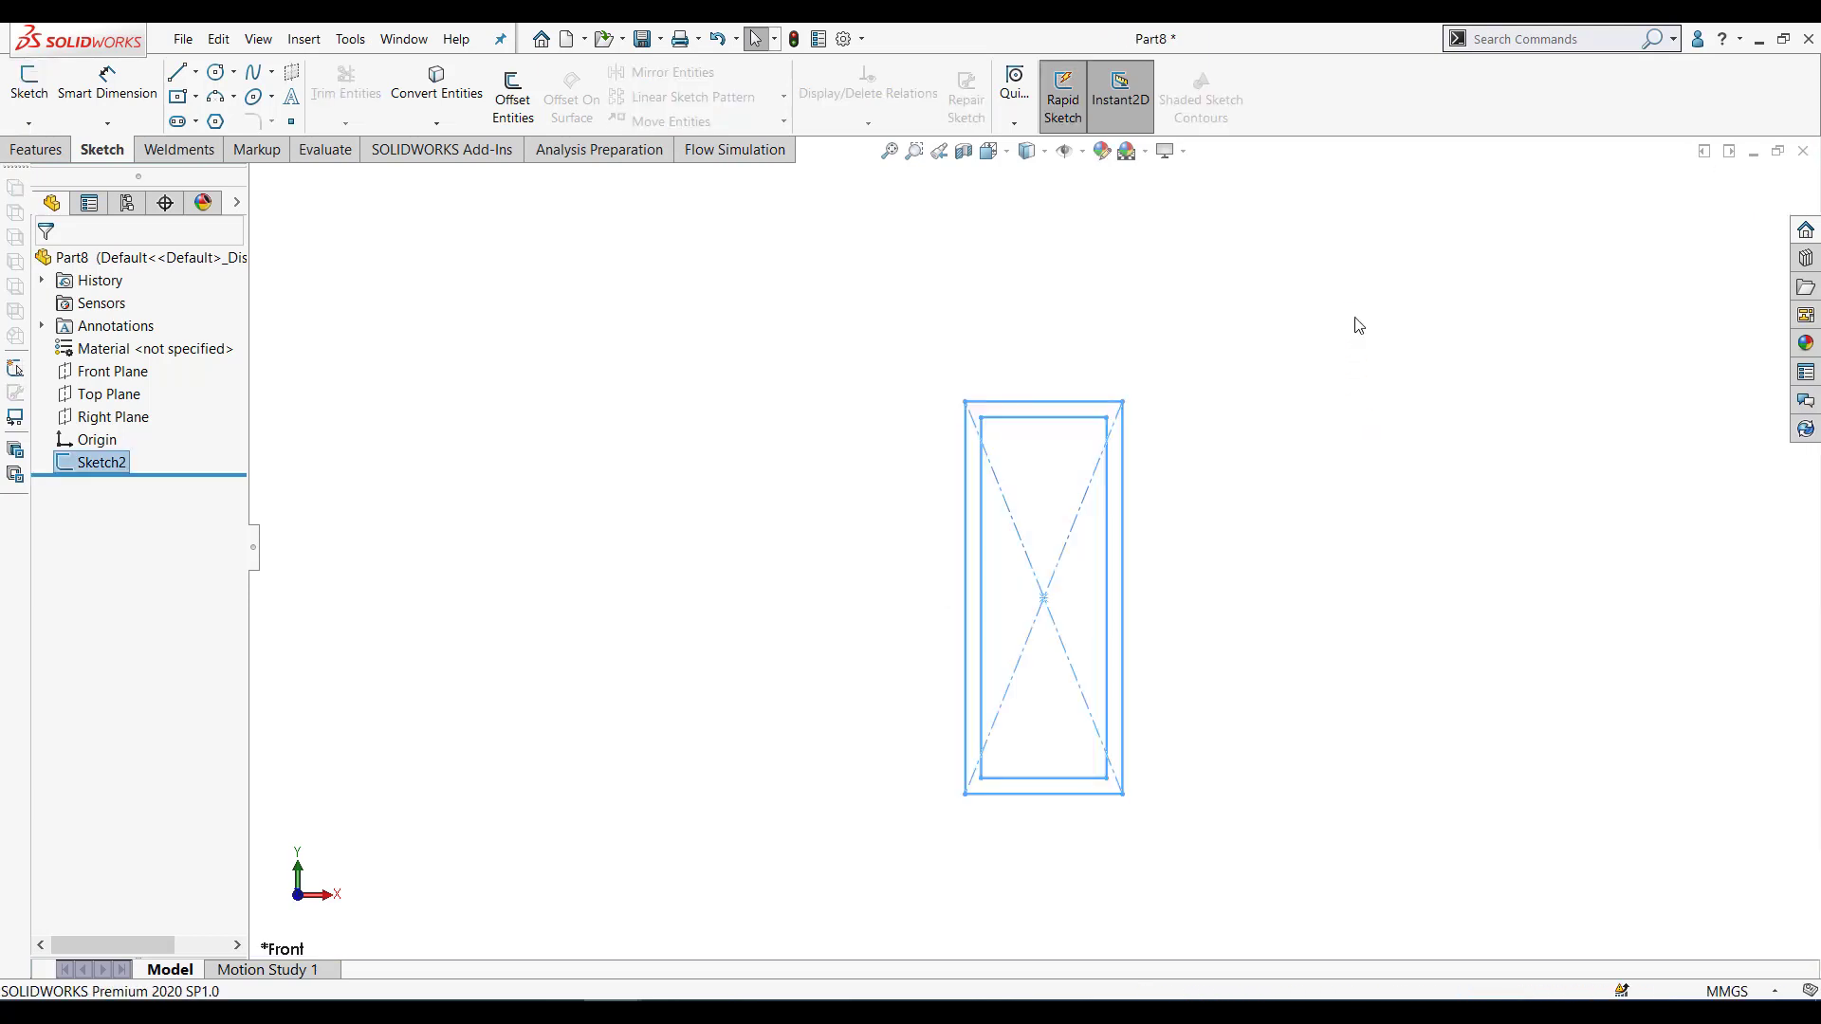
- Add a custom Description property to the part with the value "75 X 30 x 3mm"
click(183, 36)
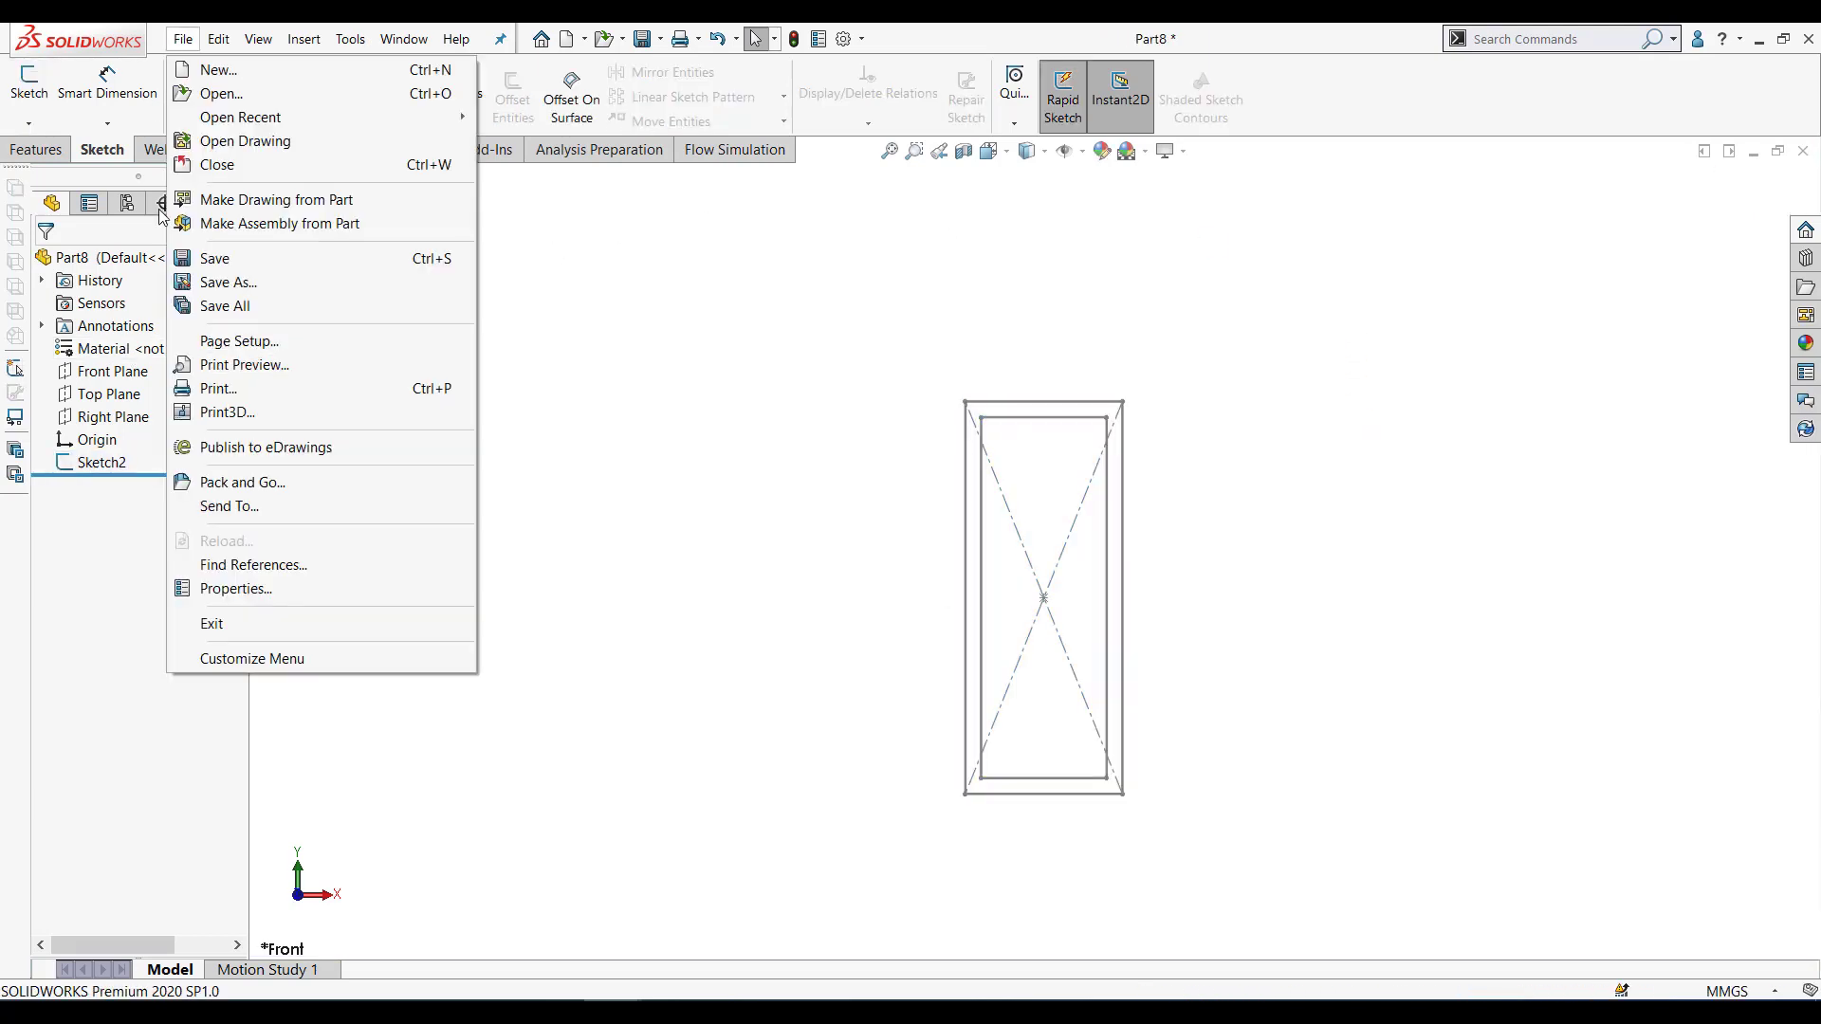
click(241, 592)
click(777, 267)
click(796, 262)
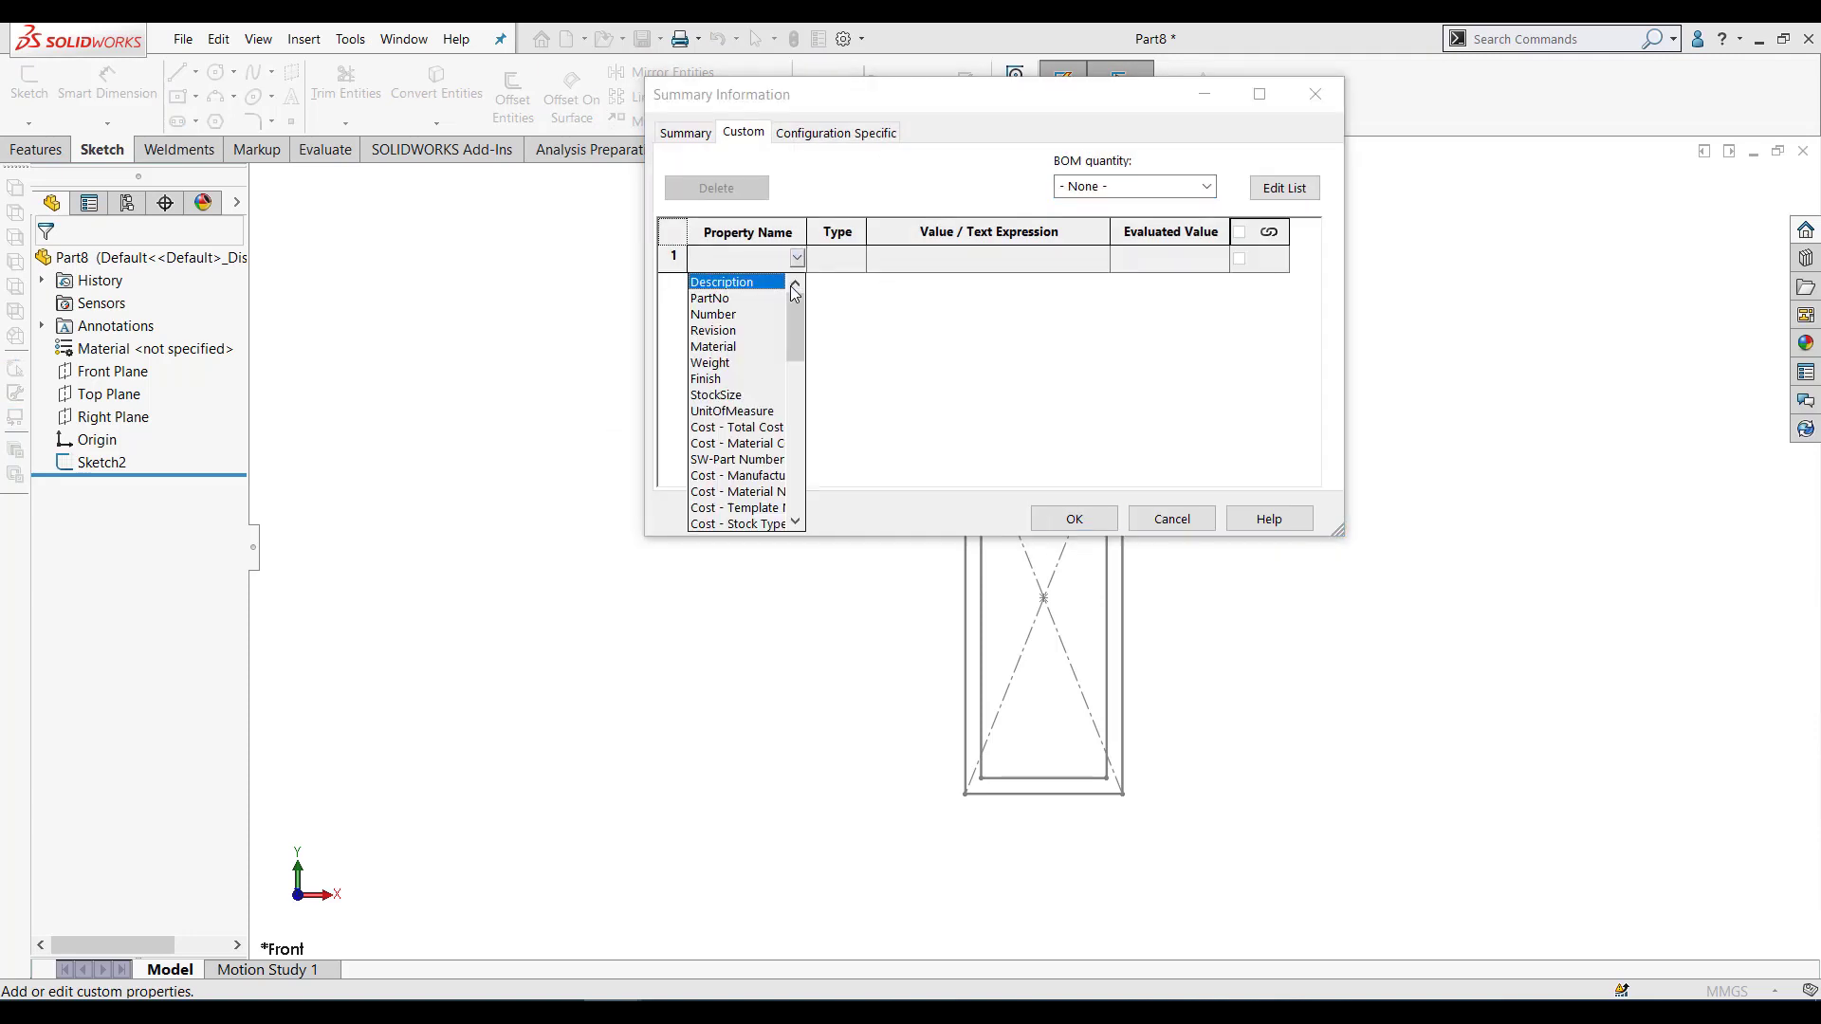
click(749, 277)
click(959, 260)
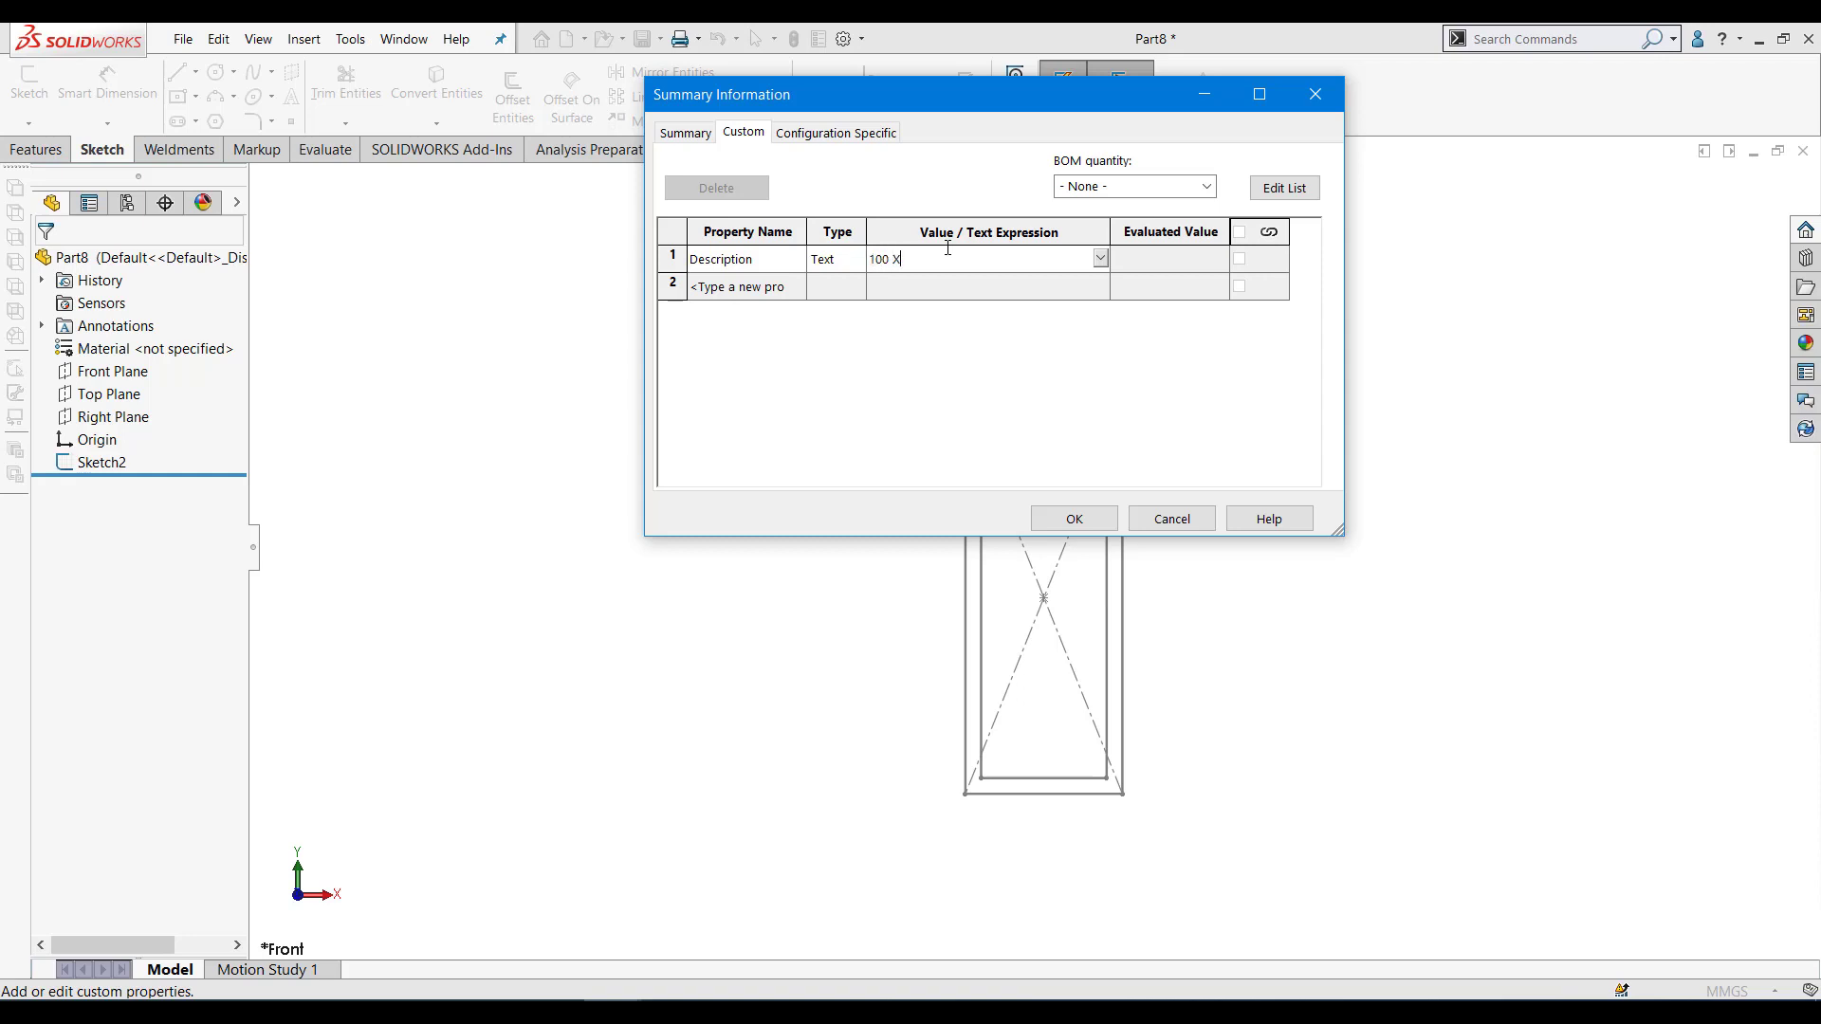
text(100 X 30)
drag(881, 260, 854, 261)
text(75 X 30 x 3mm)
click(1077, 519)
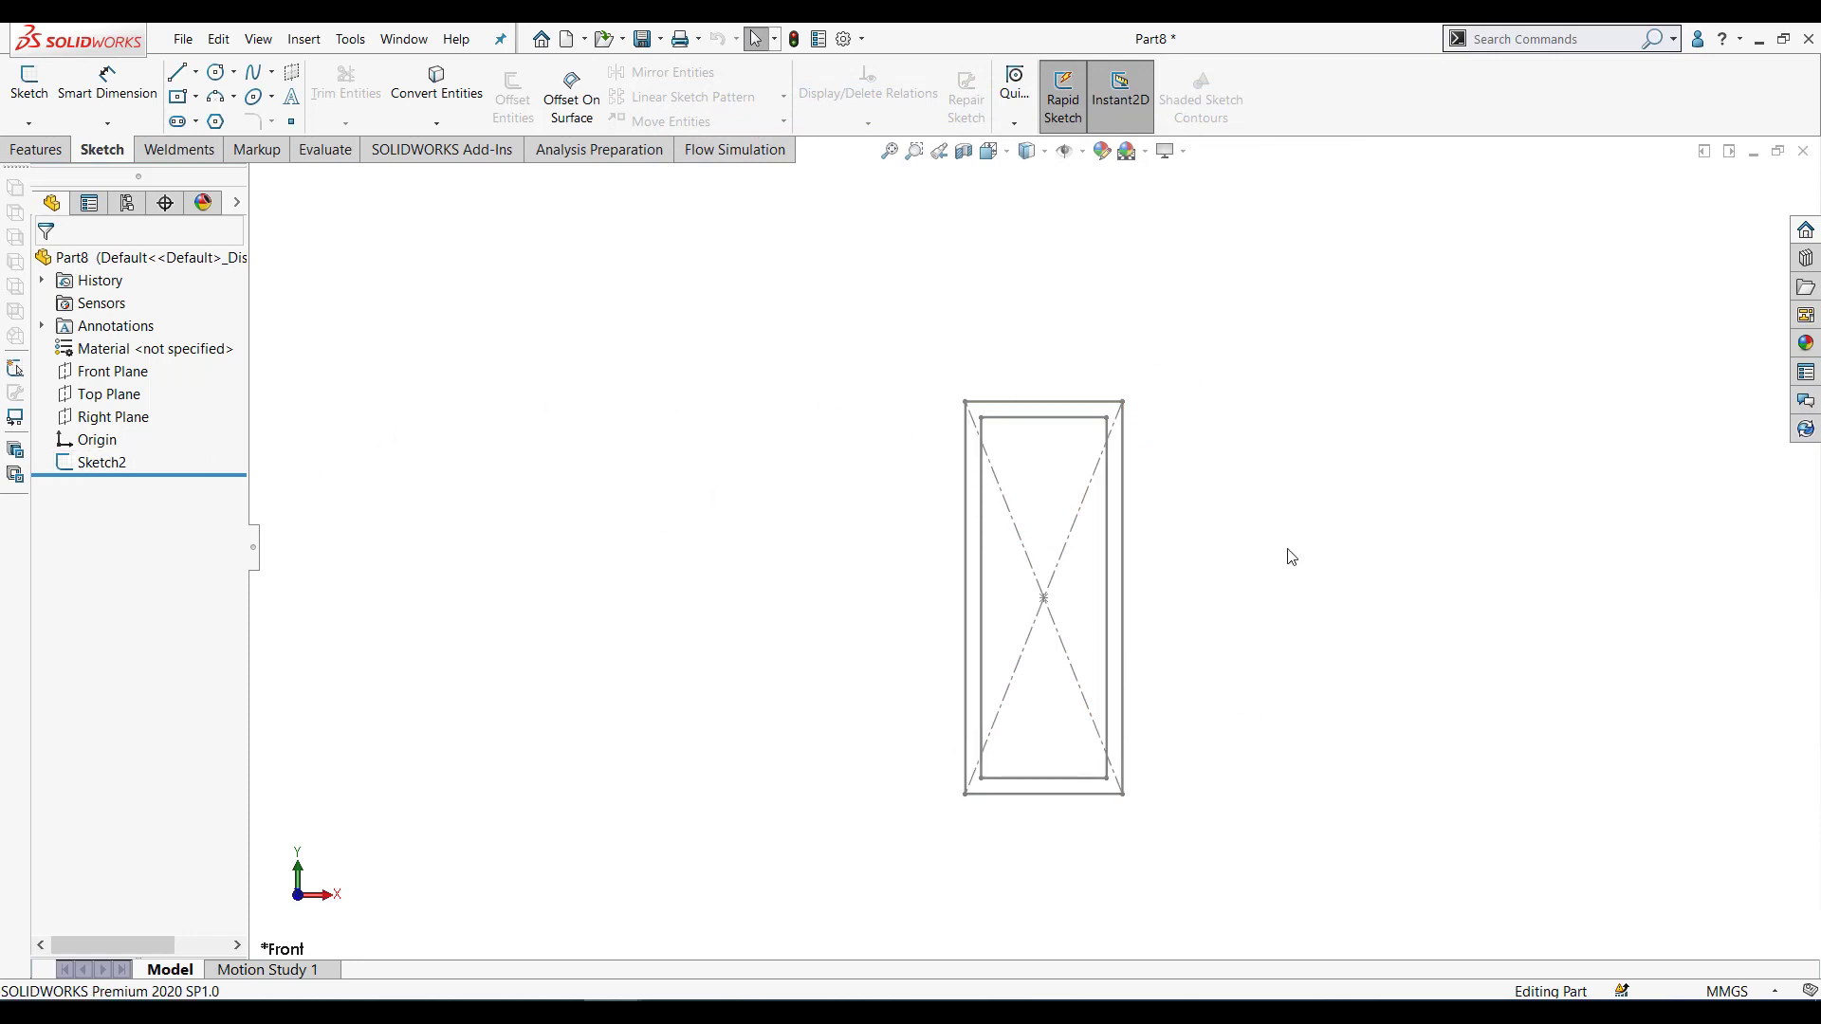
- Select the profile sketch, start saving the part under a new name and copy the path of the W.Demo Profile folder
click(104, 462)
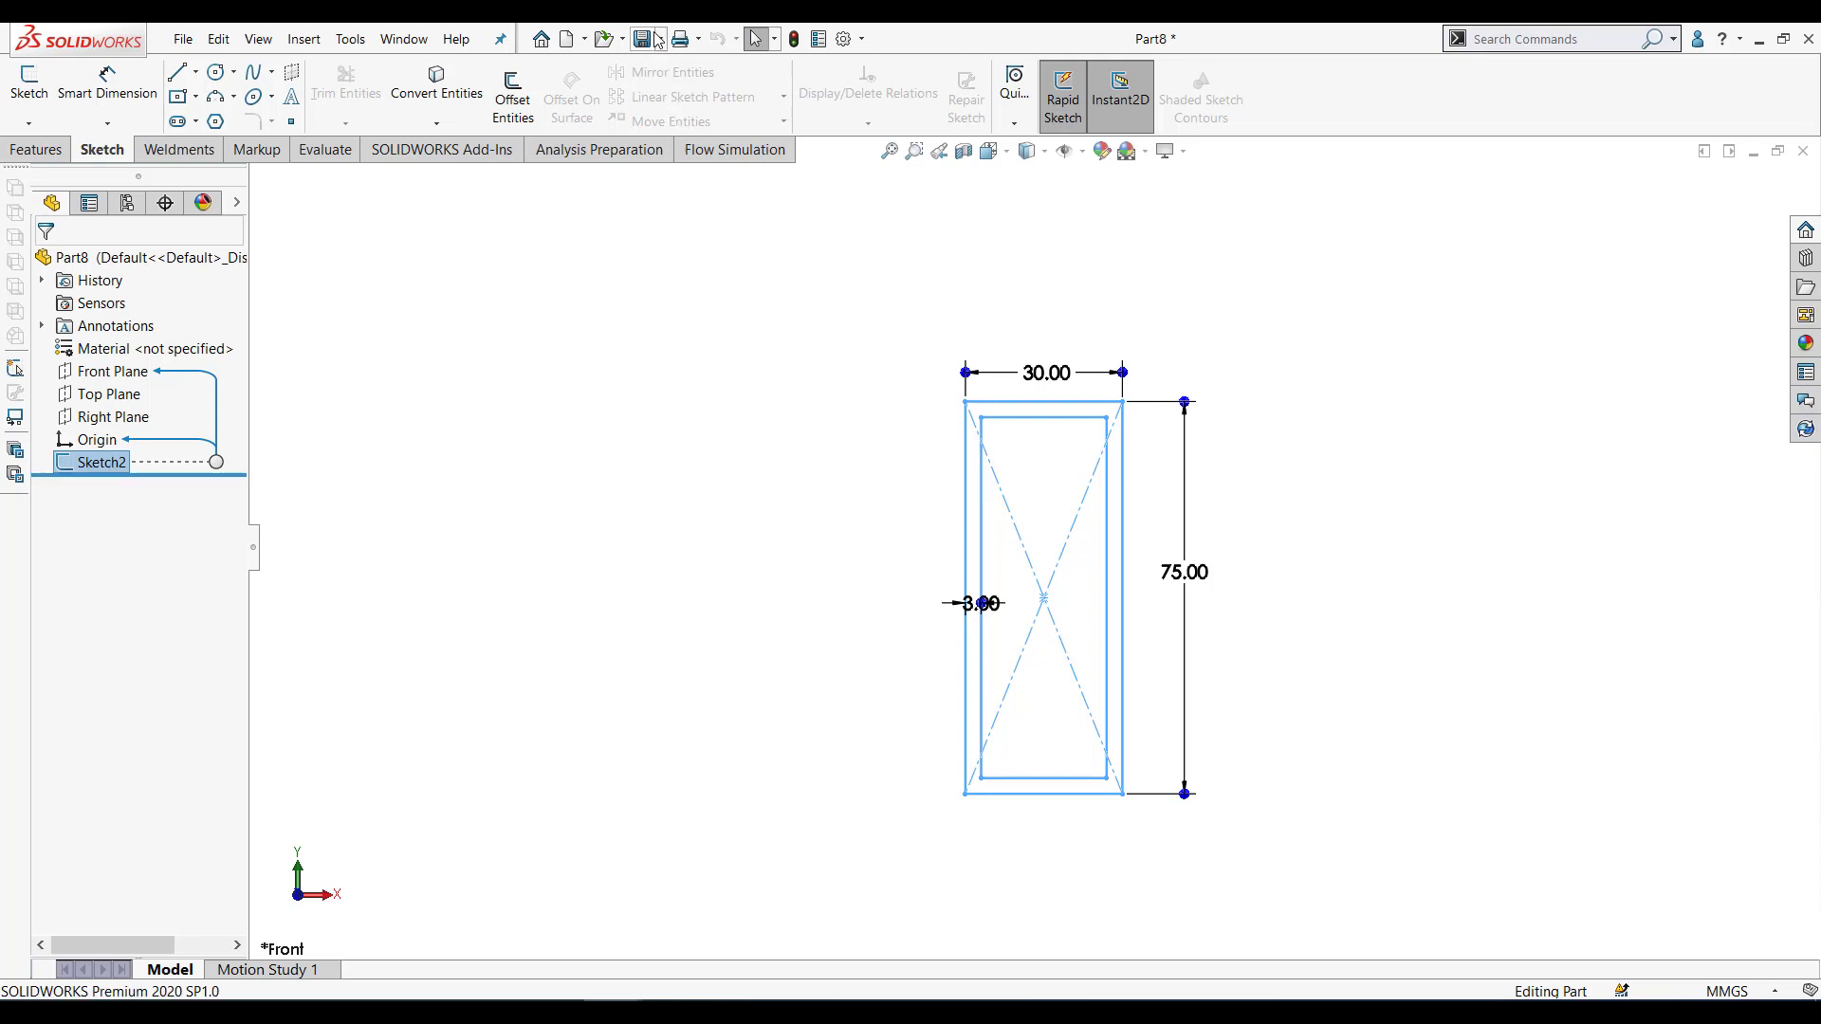
mouse_move(663, 38)
click(679, 87)
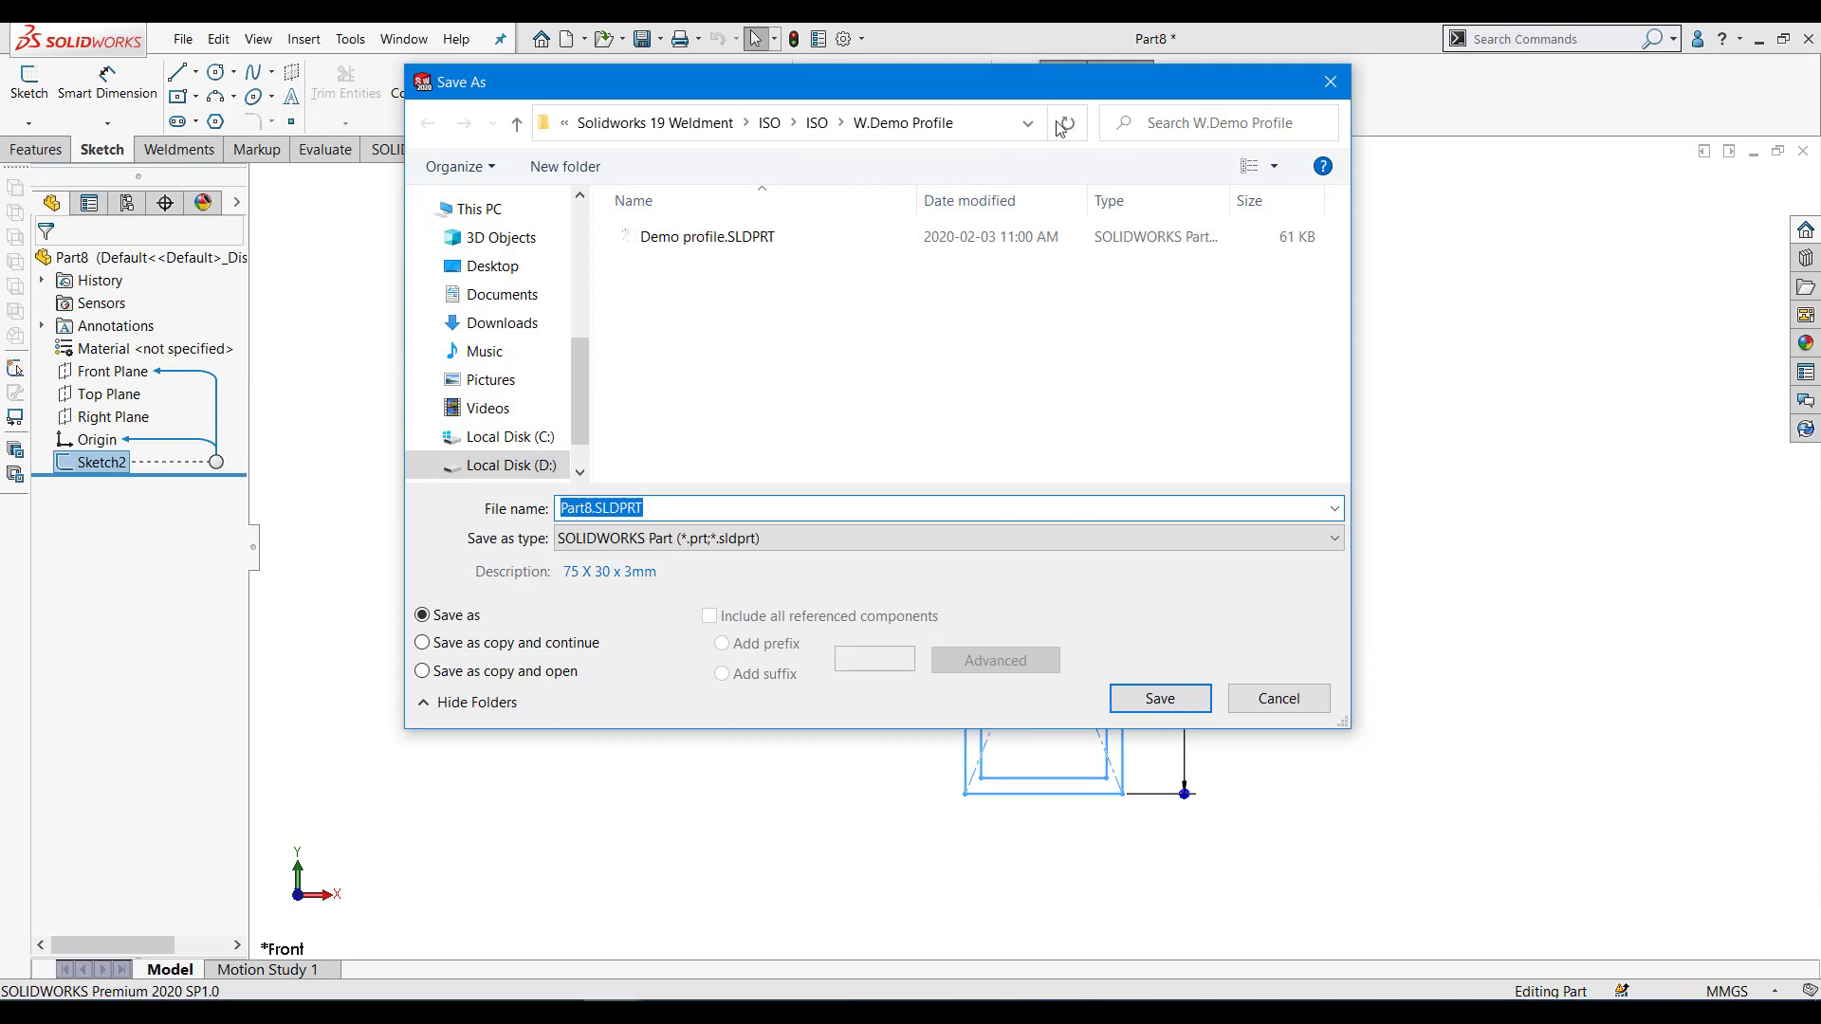
click(977, 123)
key(ctrl+c)
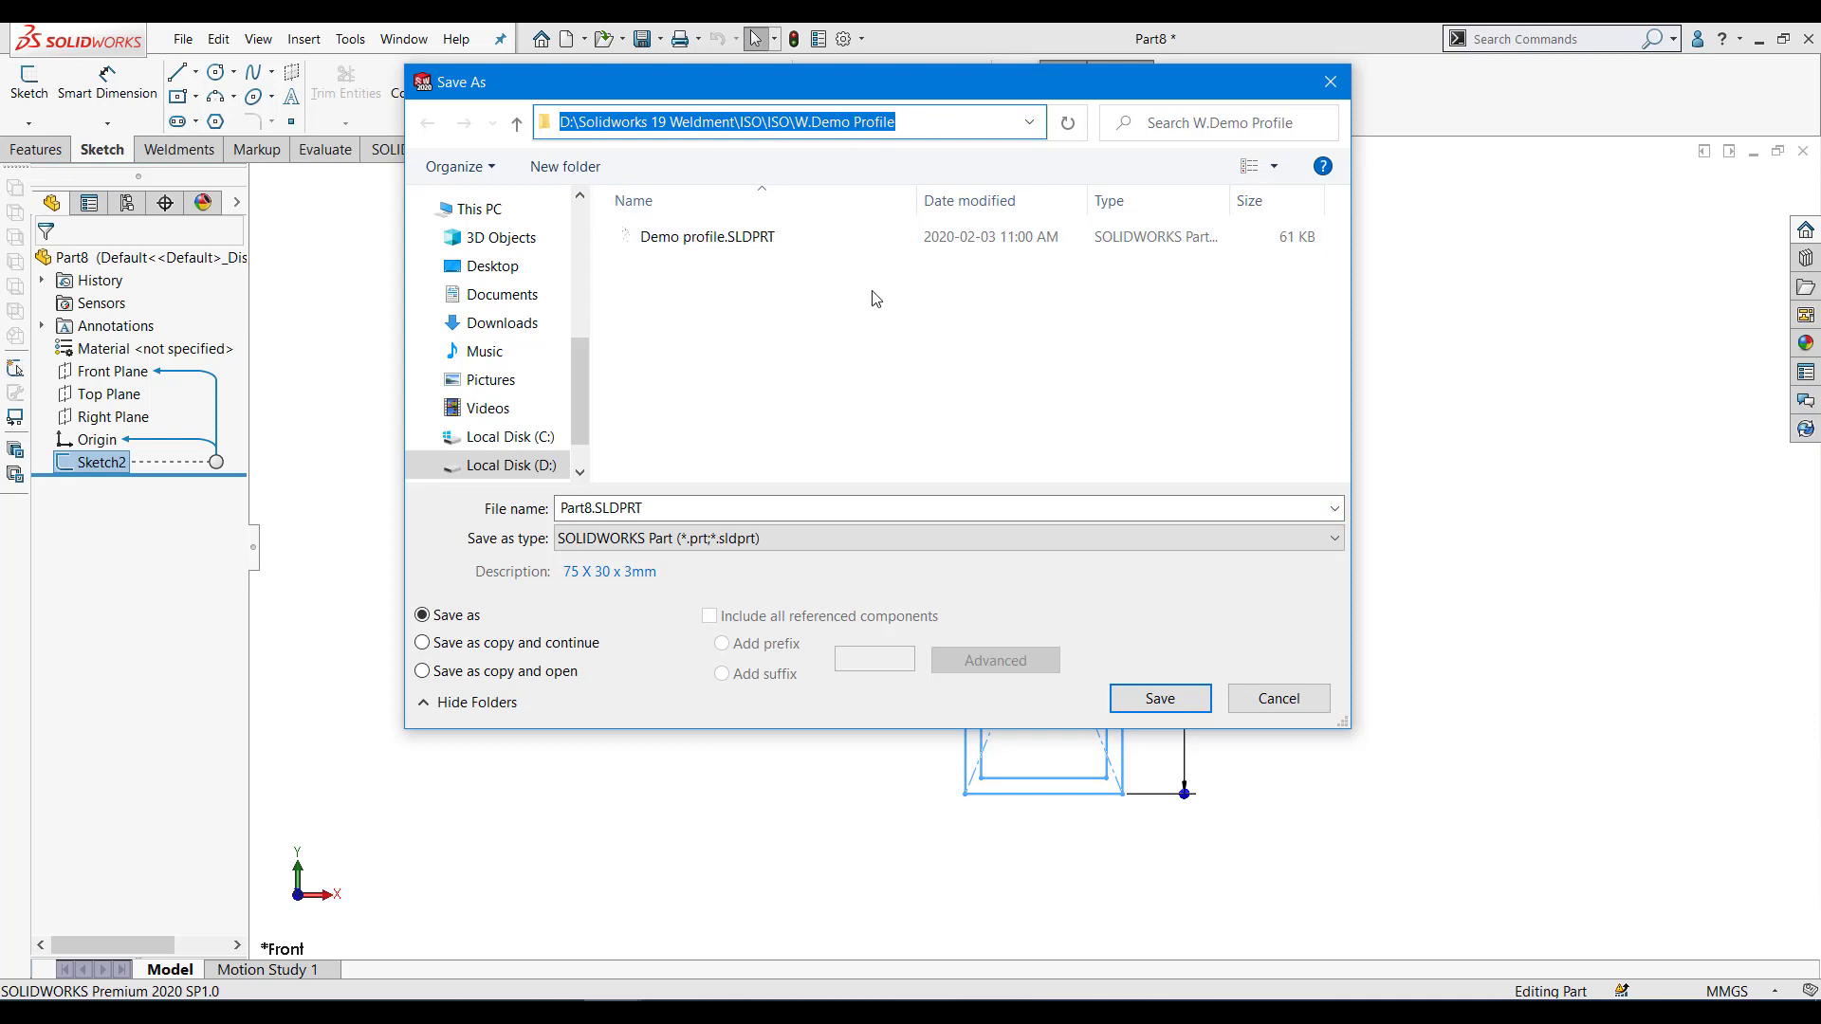
click(780, 374)
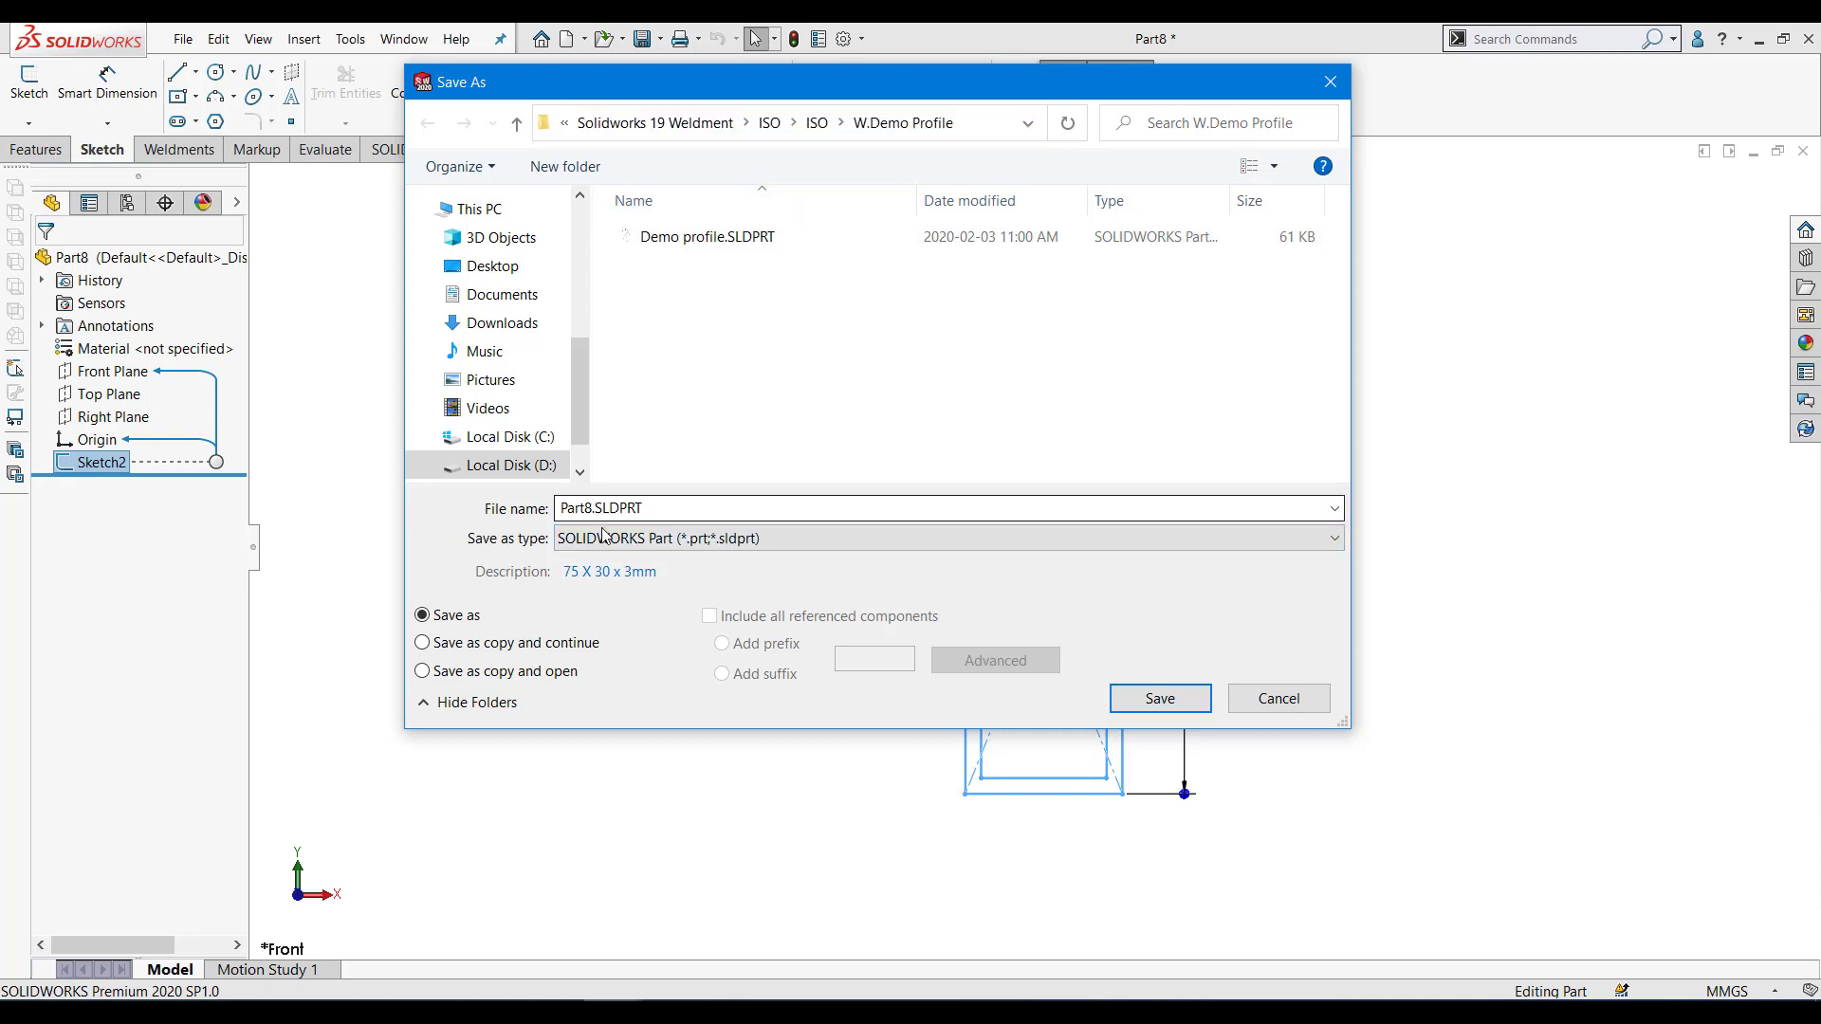
- Name the file "75 x 30 x 3" and set its type to Lib Feat Part (*.sldlfp)
double_click(554, 509)
click(570, 507)
drag(560, 507, 587, 507)
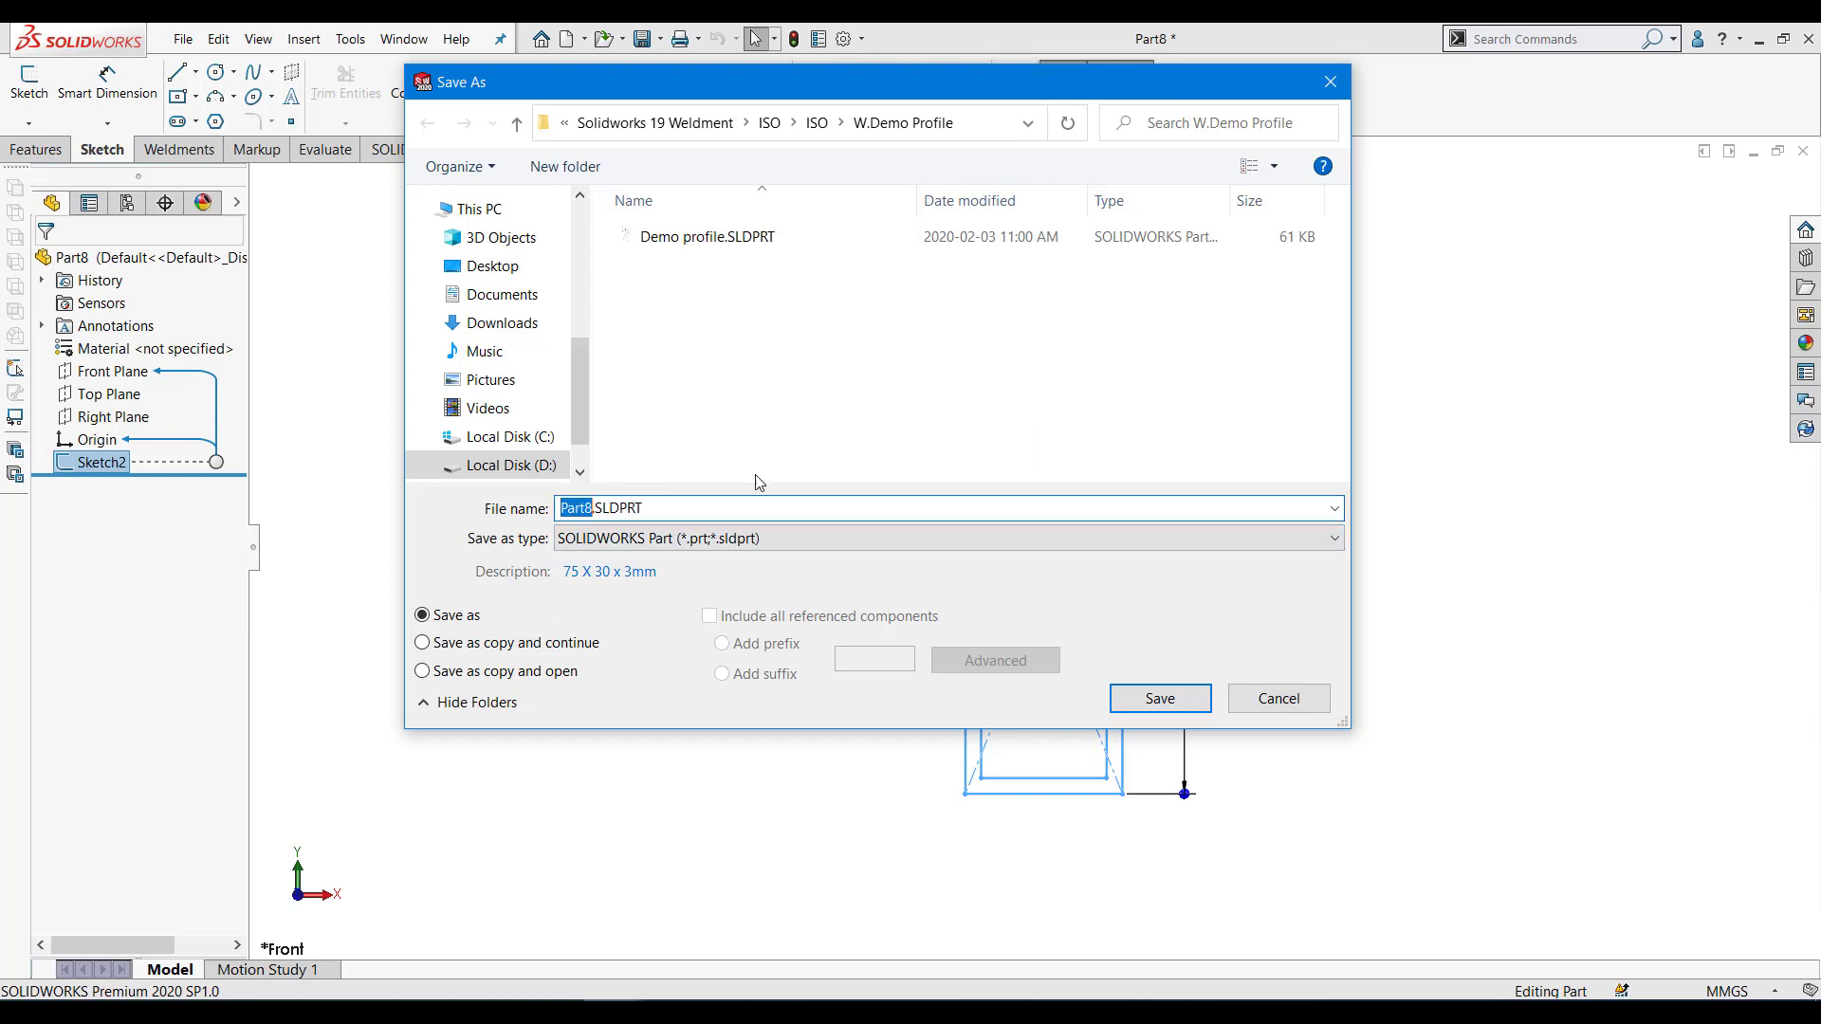
text(75 x 30 x 3)
click(810, 537)
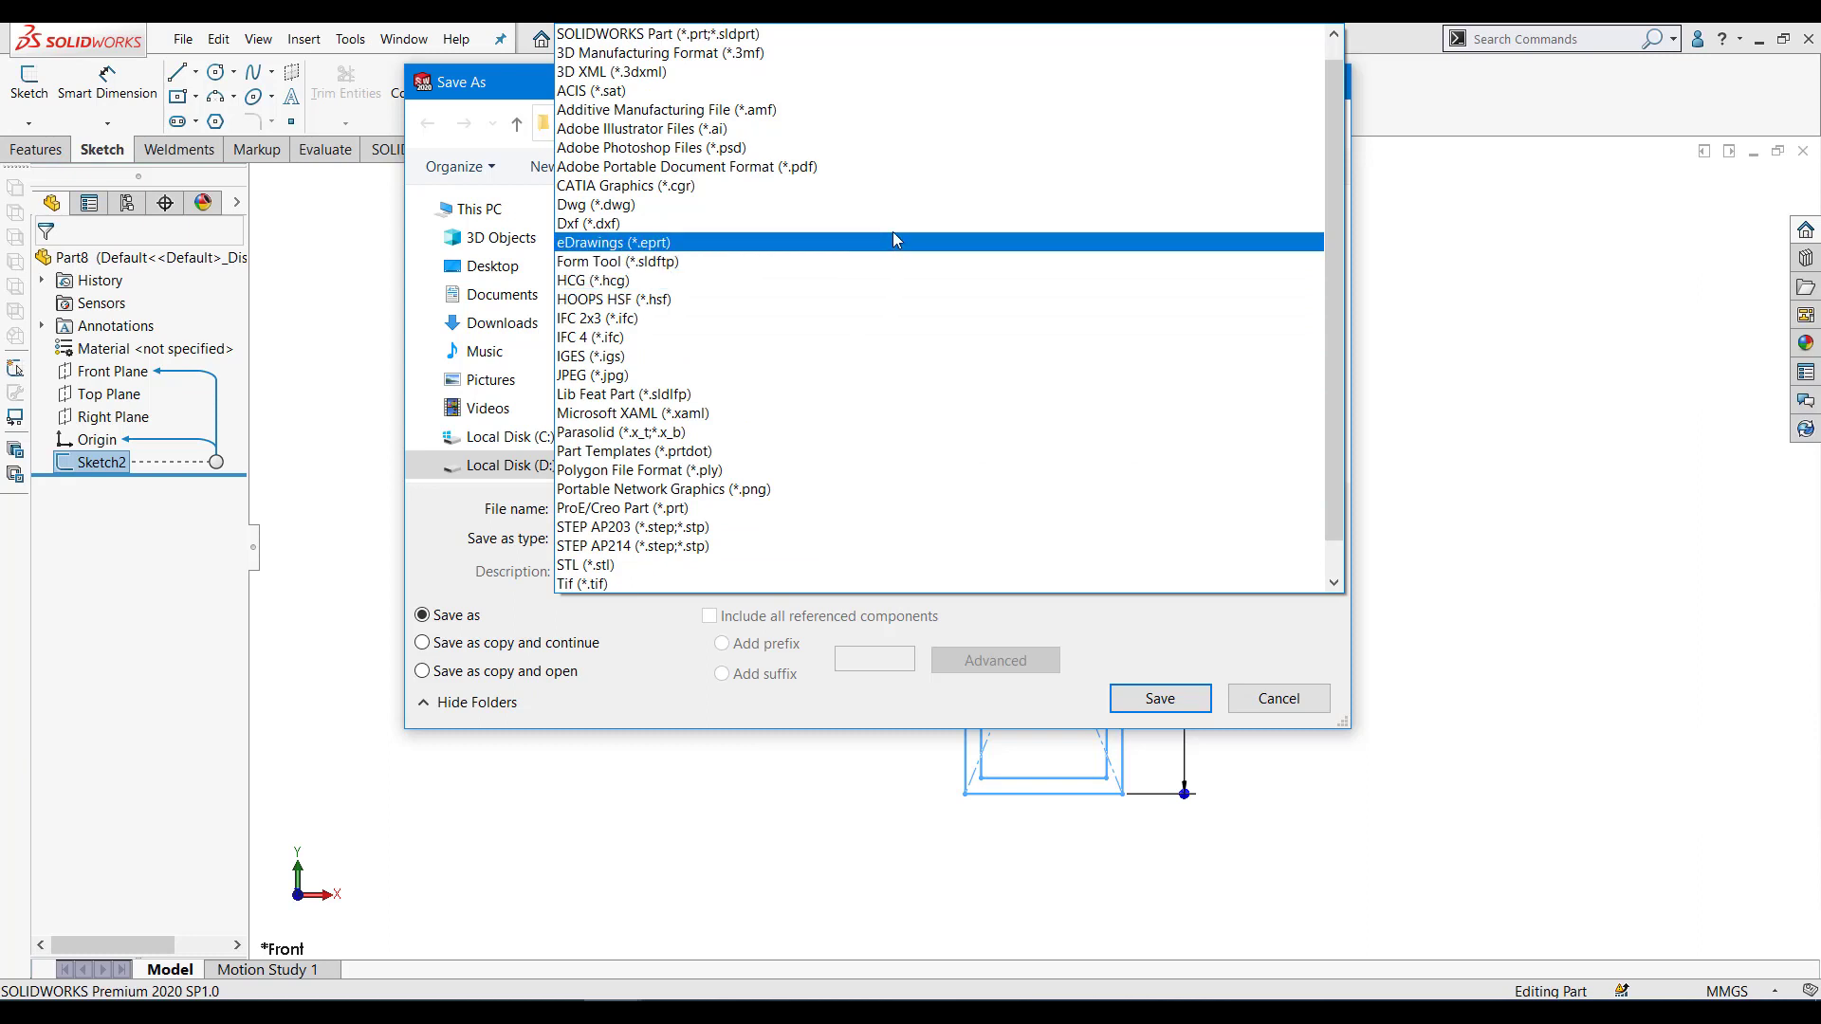
scroll(715, 432, up, 1)
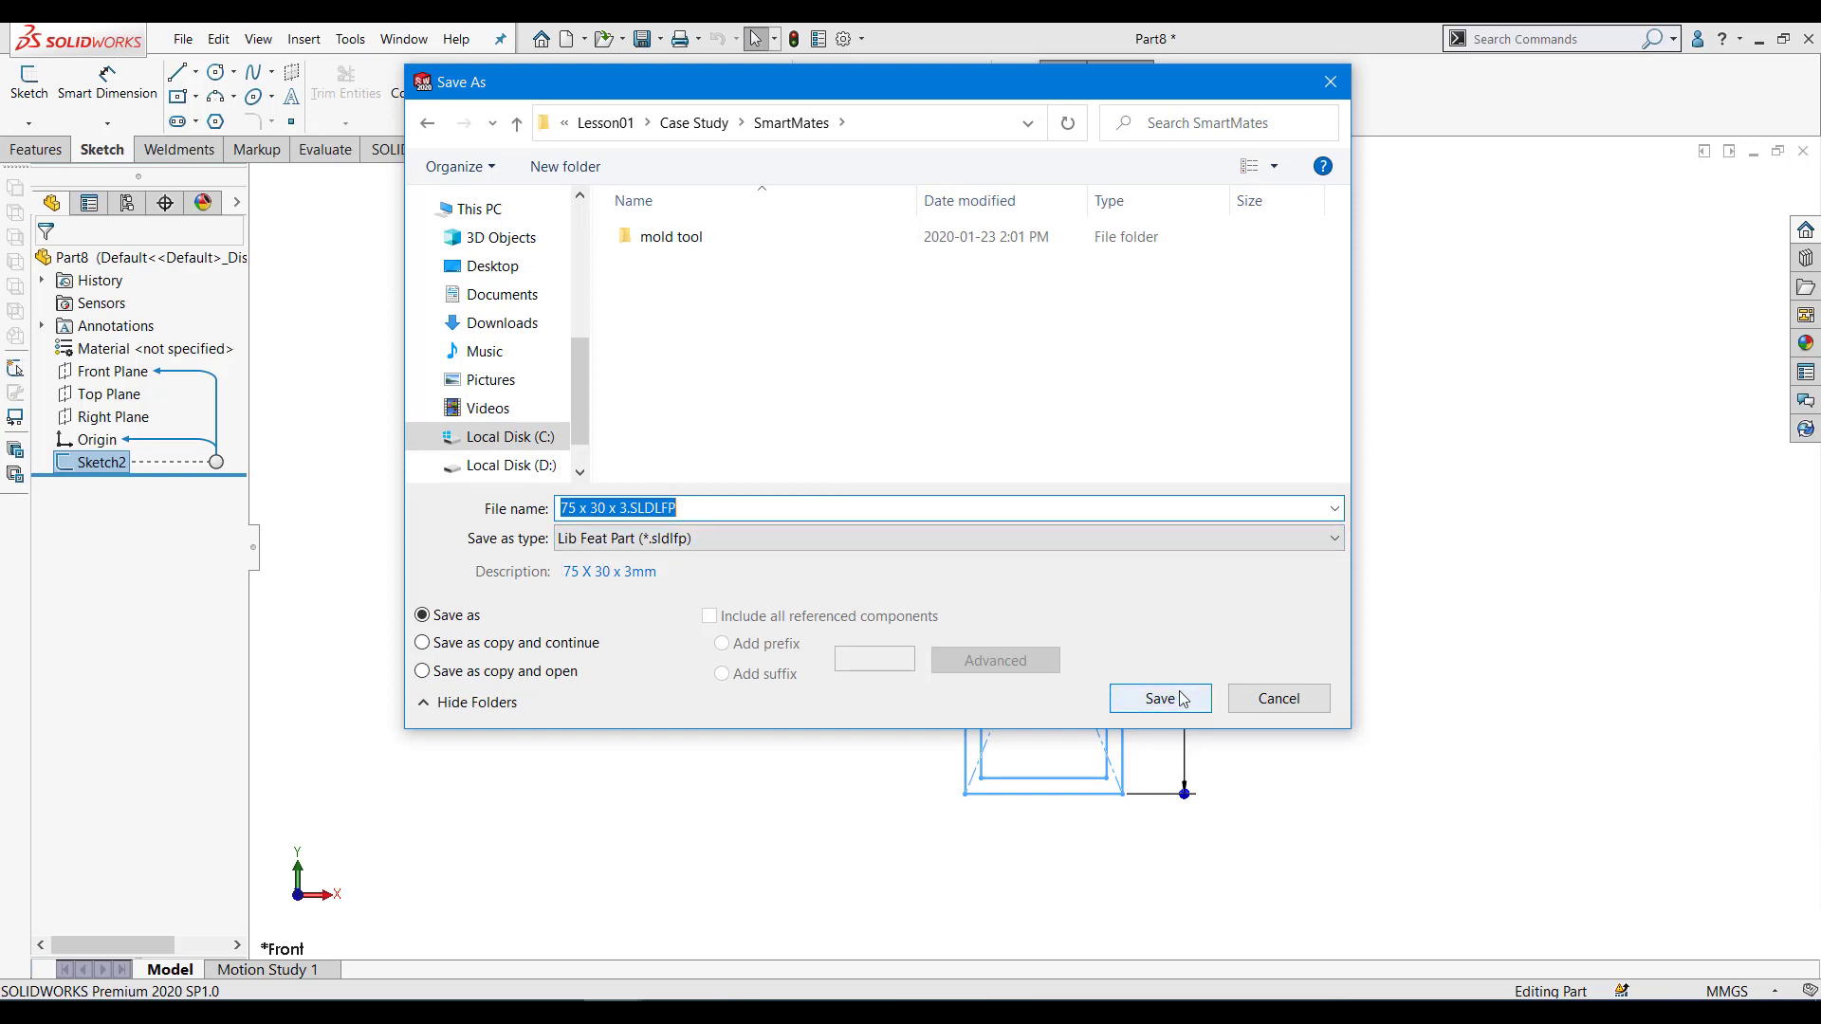
- Return to the W.Demo Profile folder using the copied path and save the library feature part there
click(870, 121)
key(ctrl+v)
key(Return)
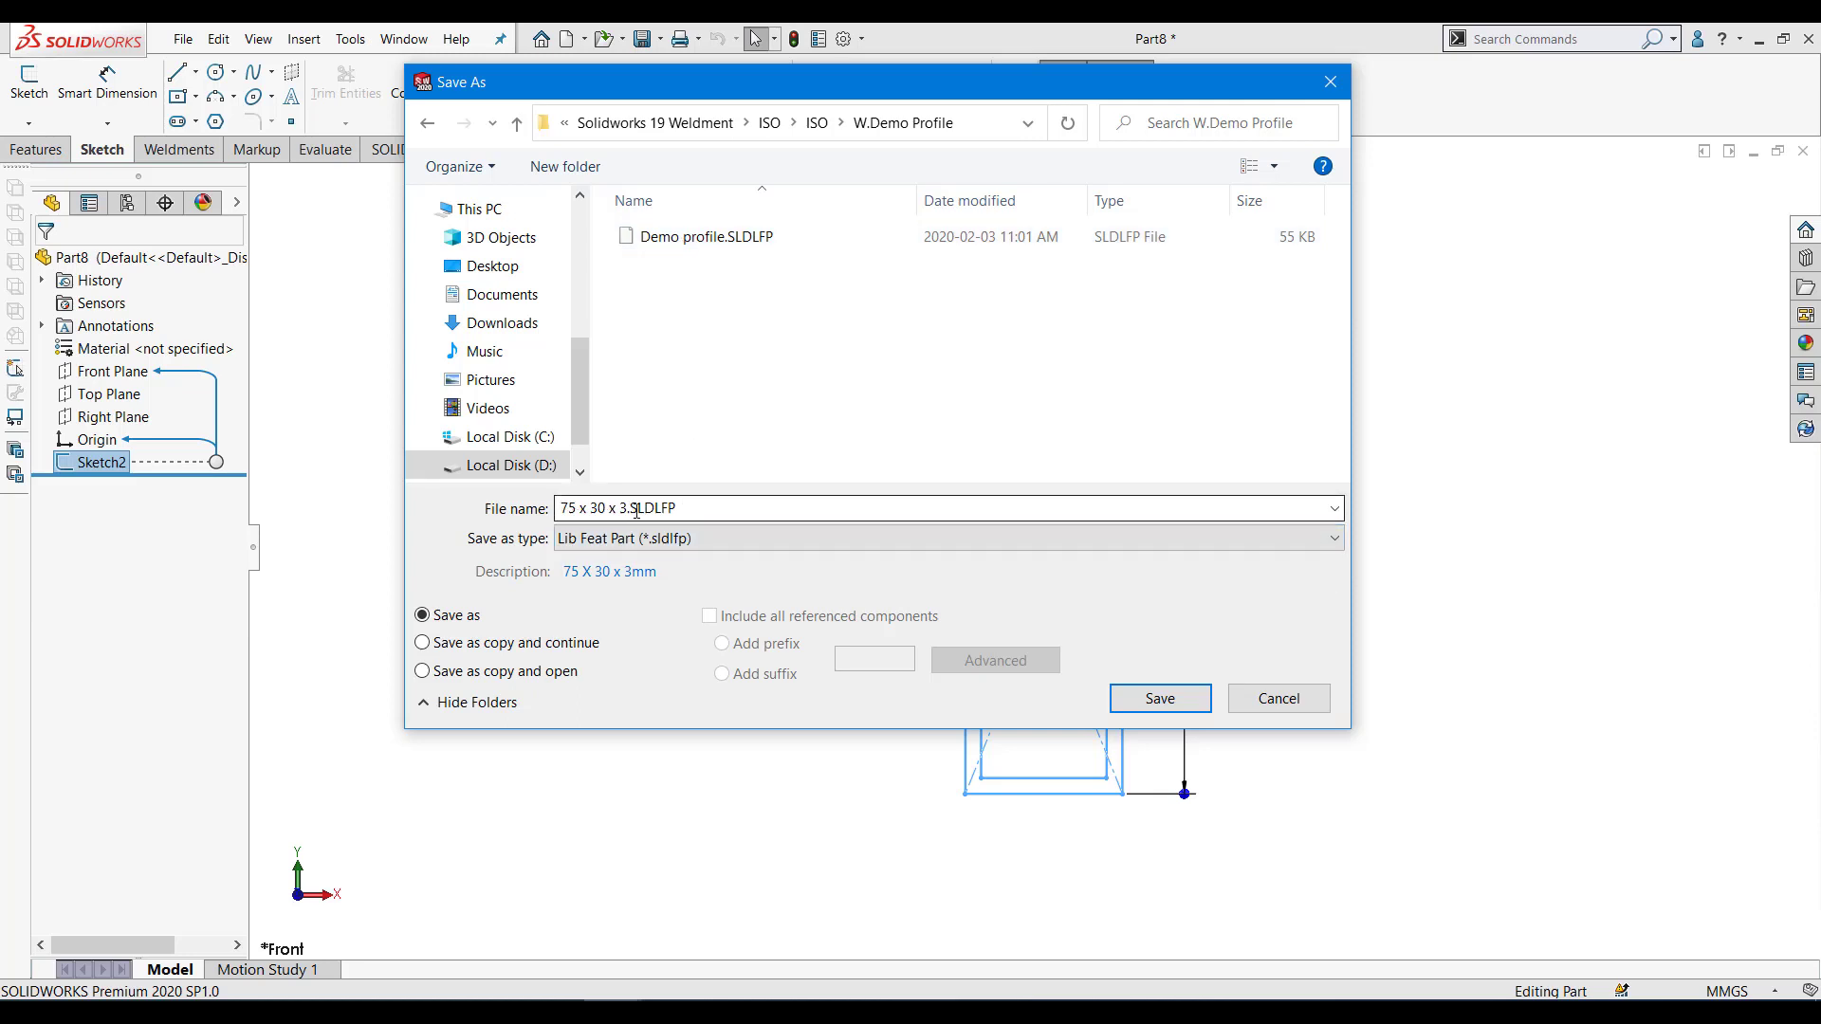
click(1172, 707)
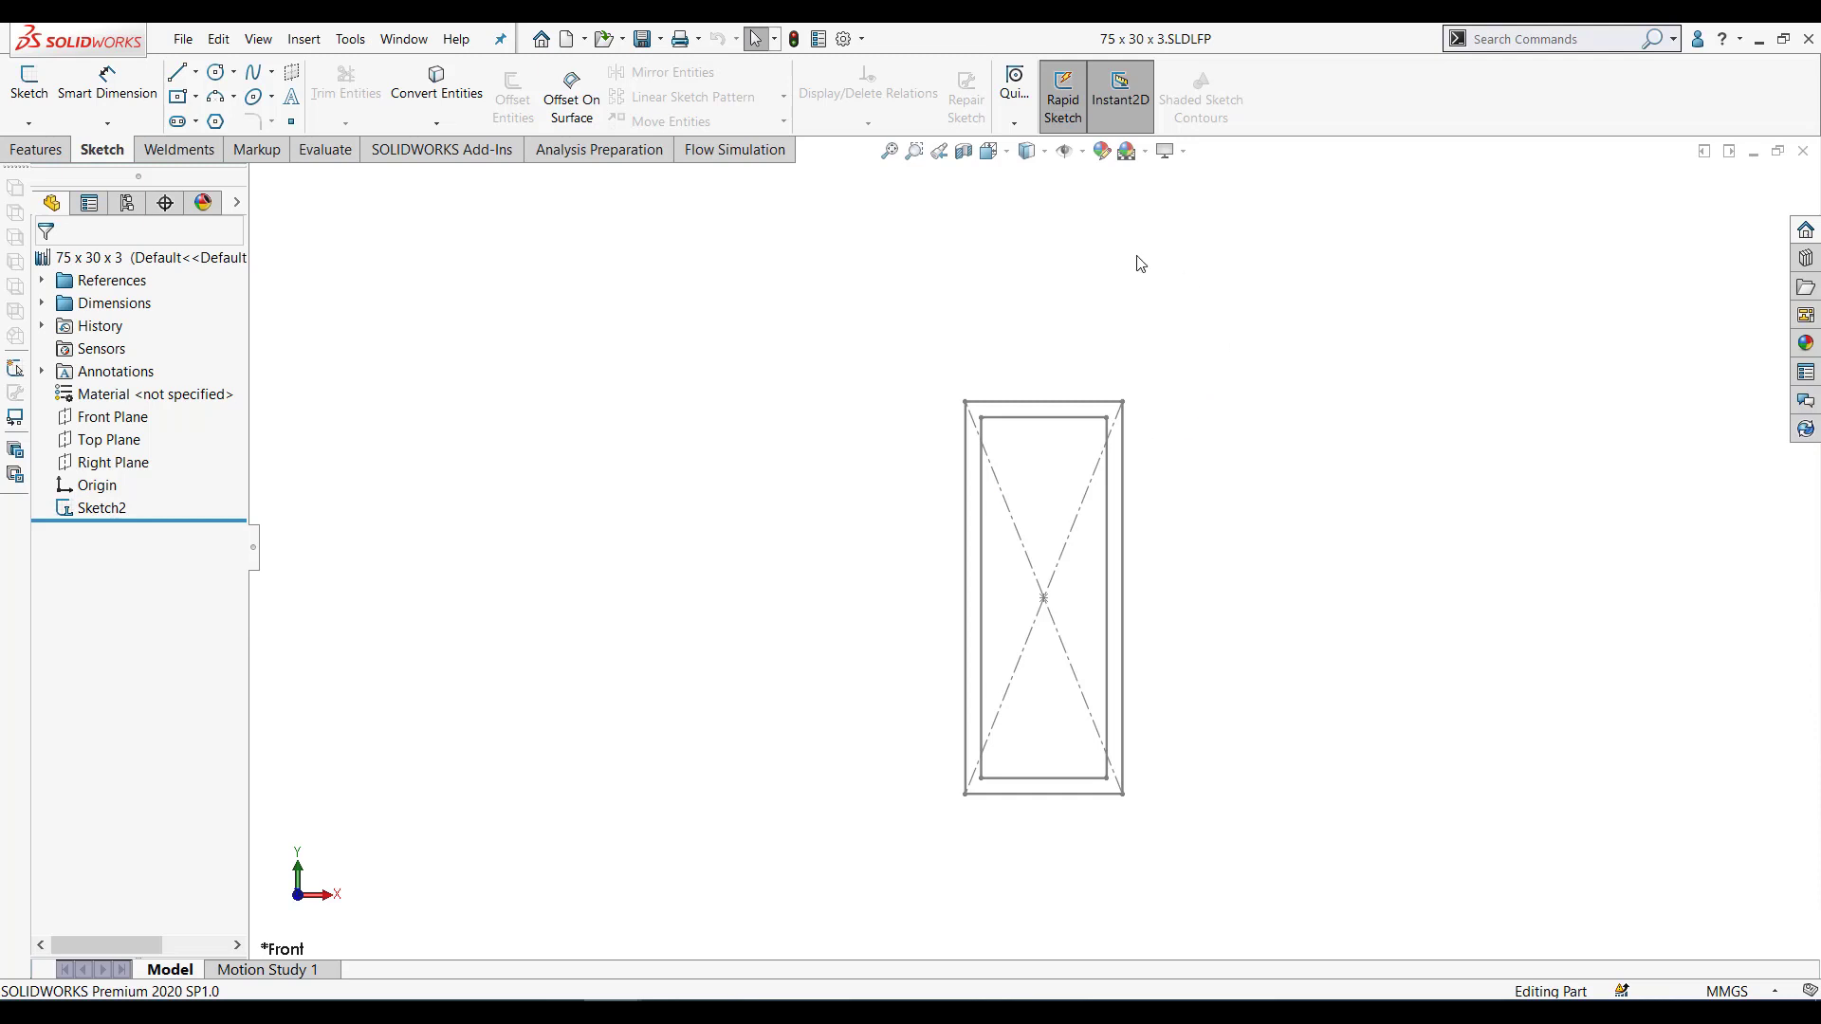
- Switch to the open Part7 document with the 3D frame sketch and bring up the weldment tools
key(ctrl+Tab)
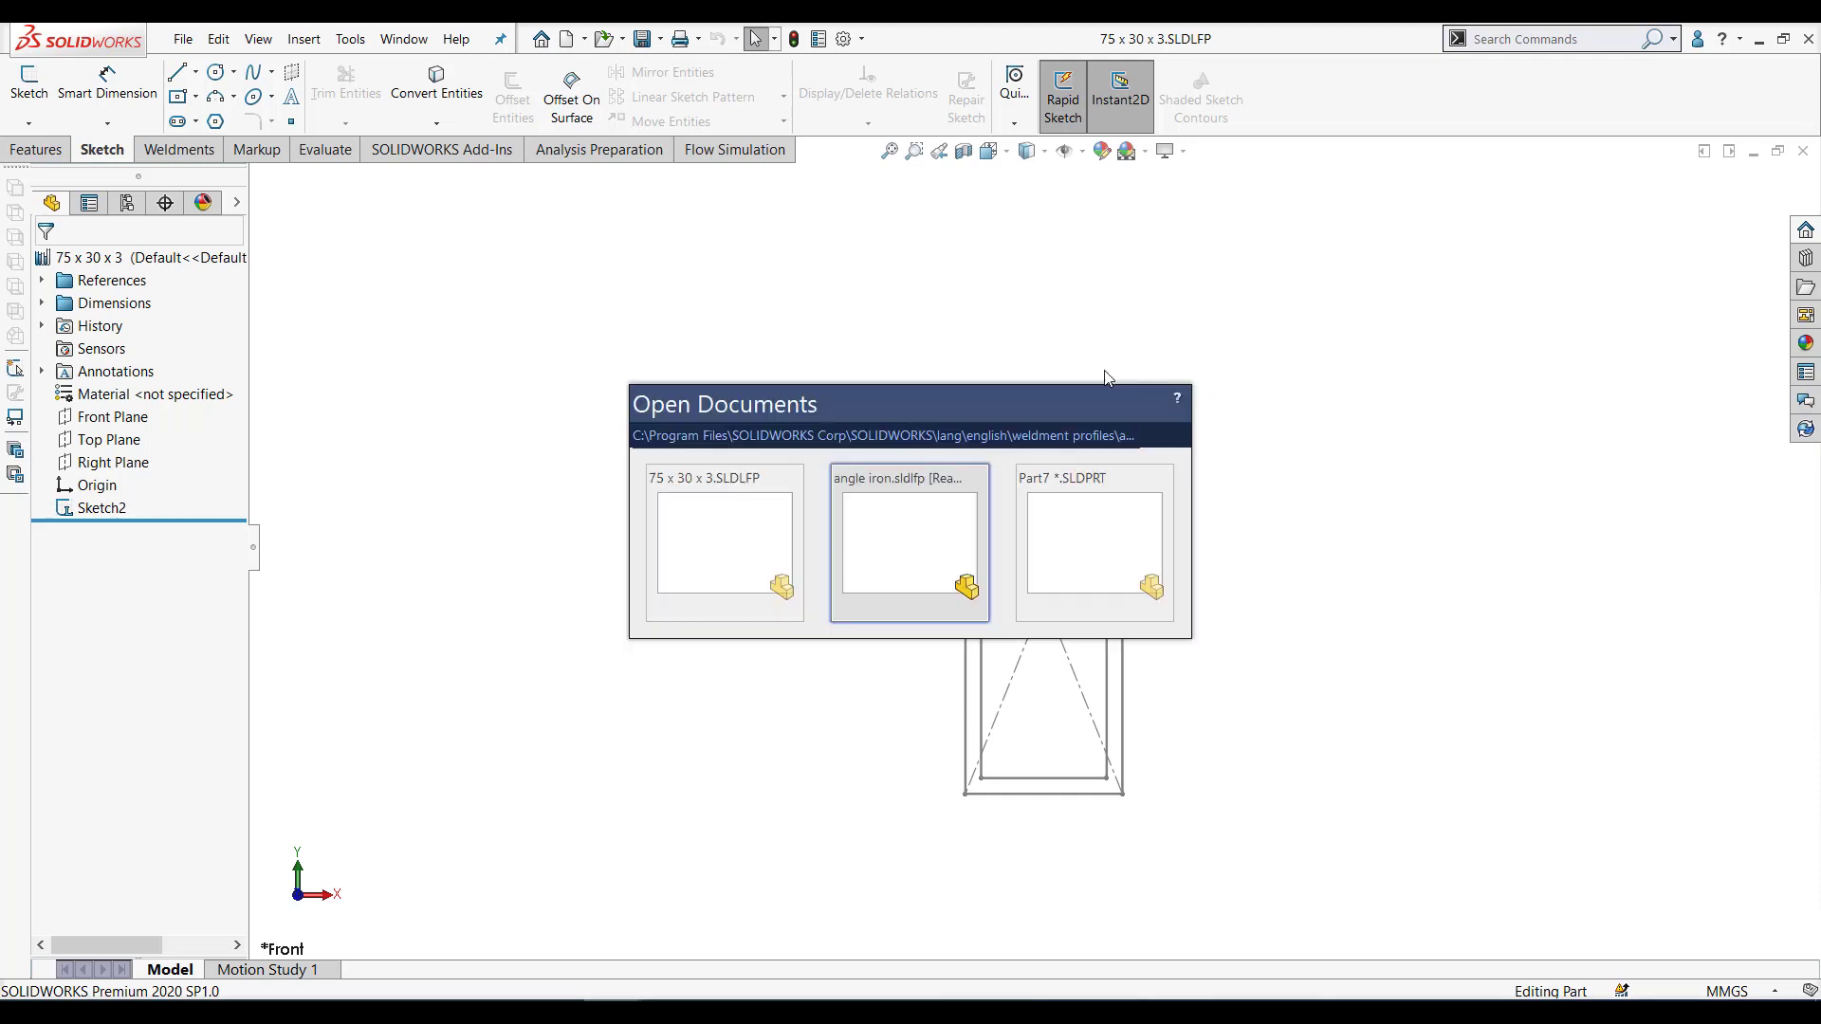
key(ctrl+Tab)
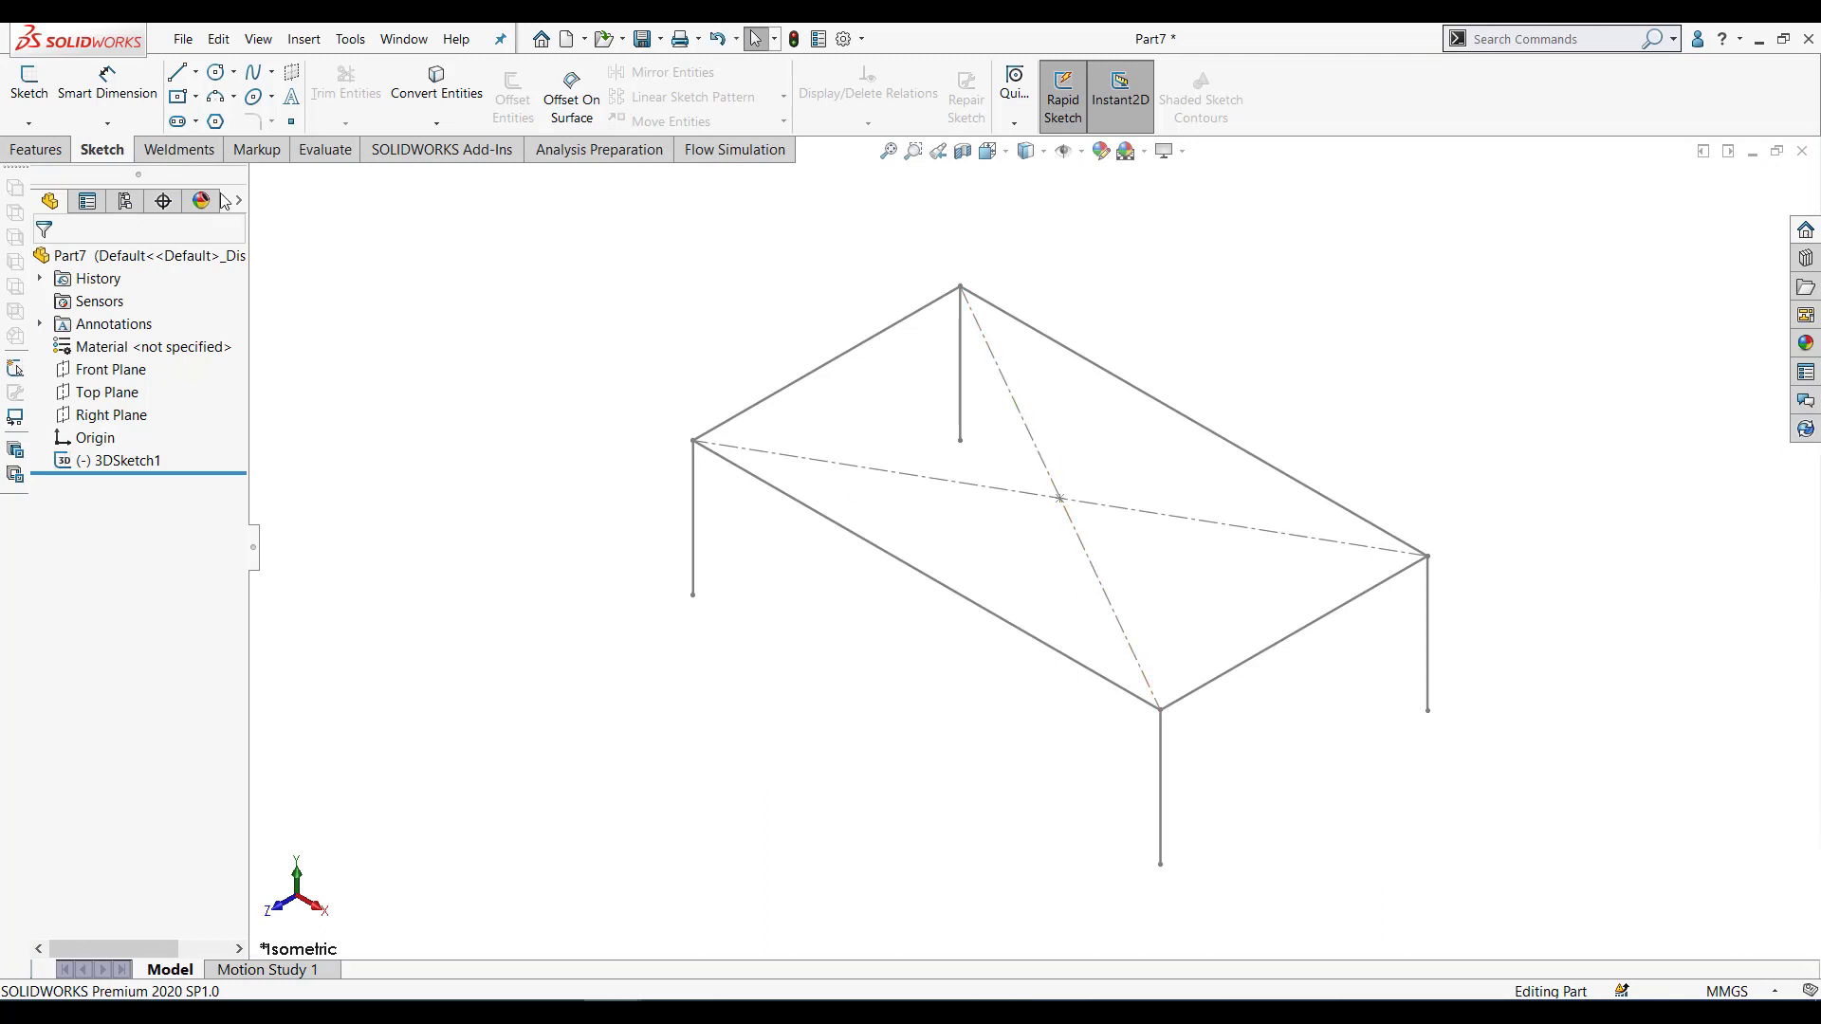
click(178, 150)
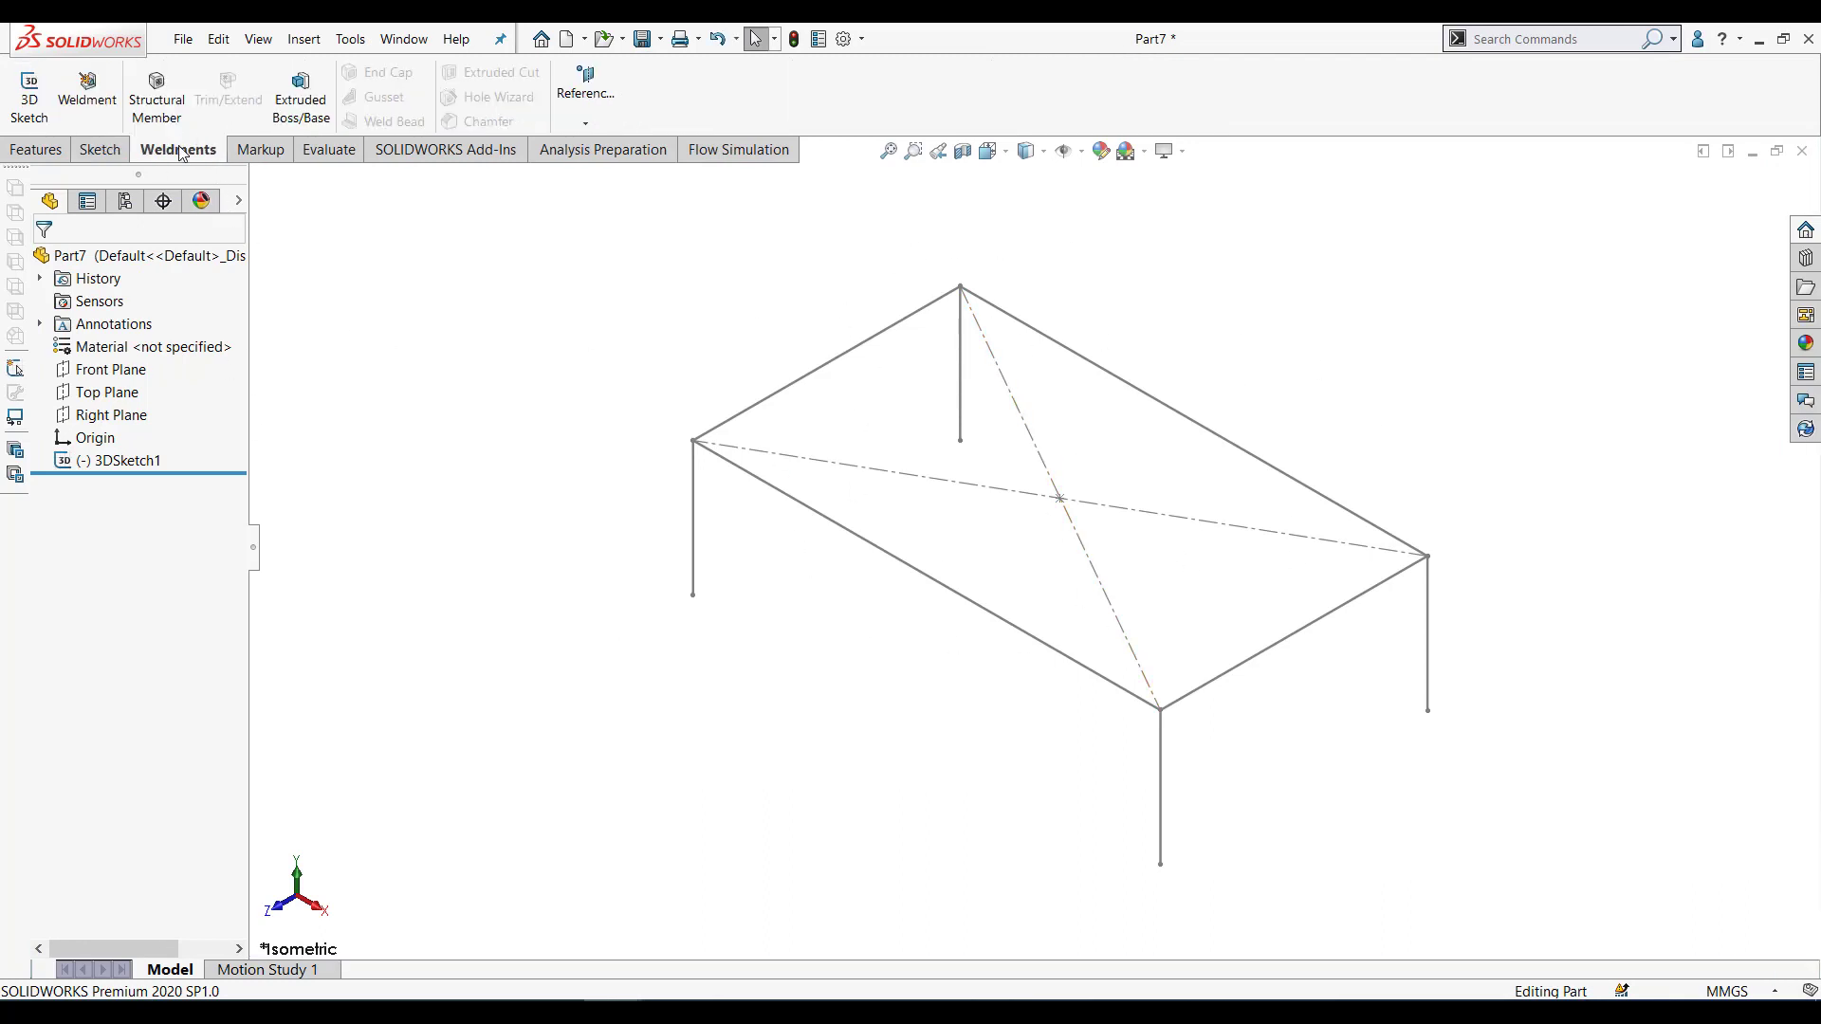
right_click(332, 153)
mouse_move(355, 210)
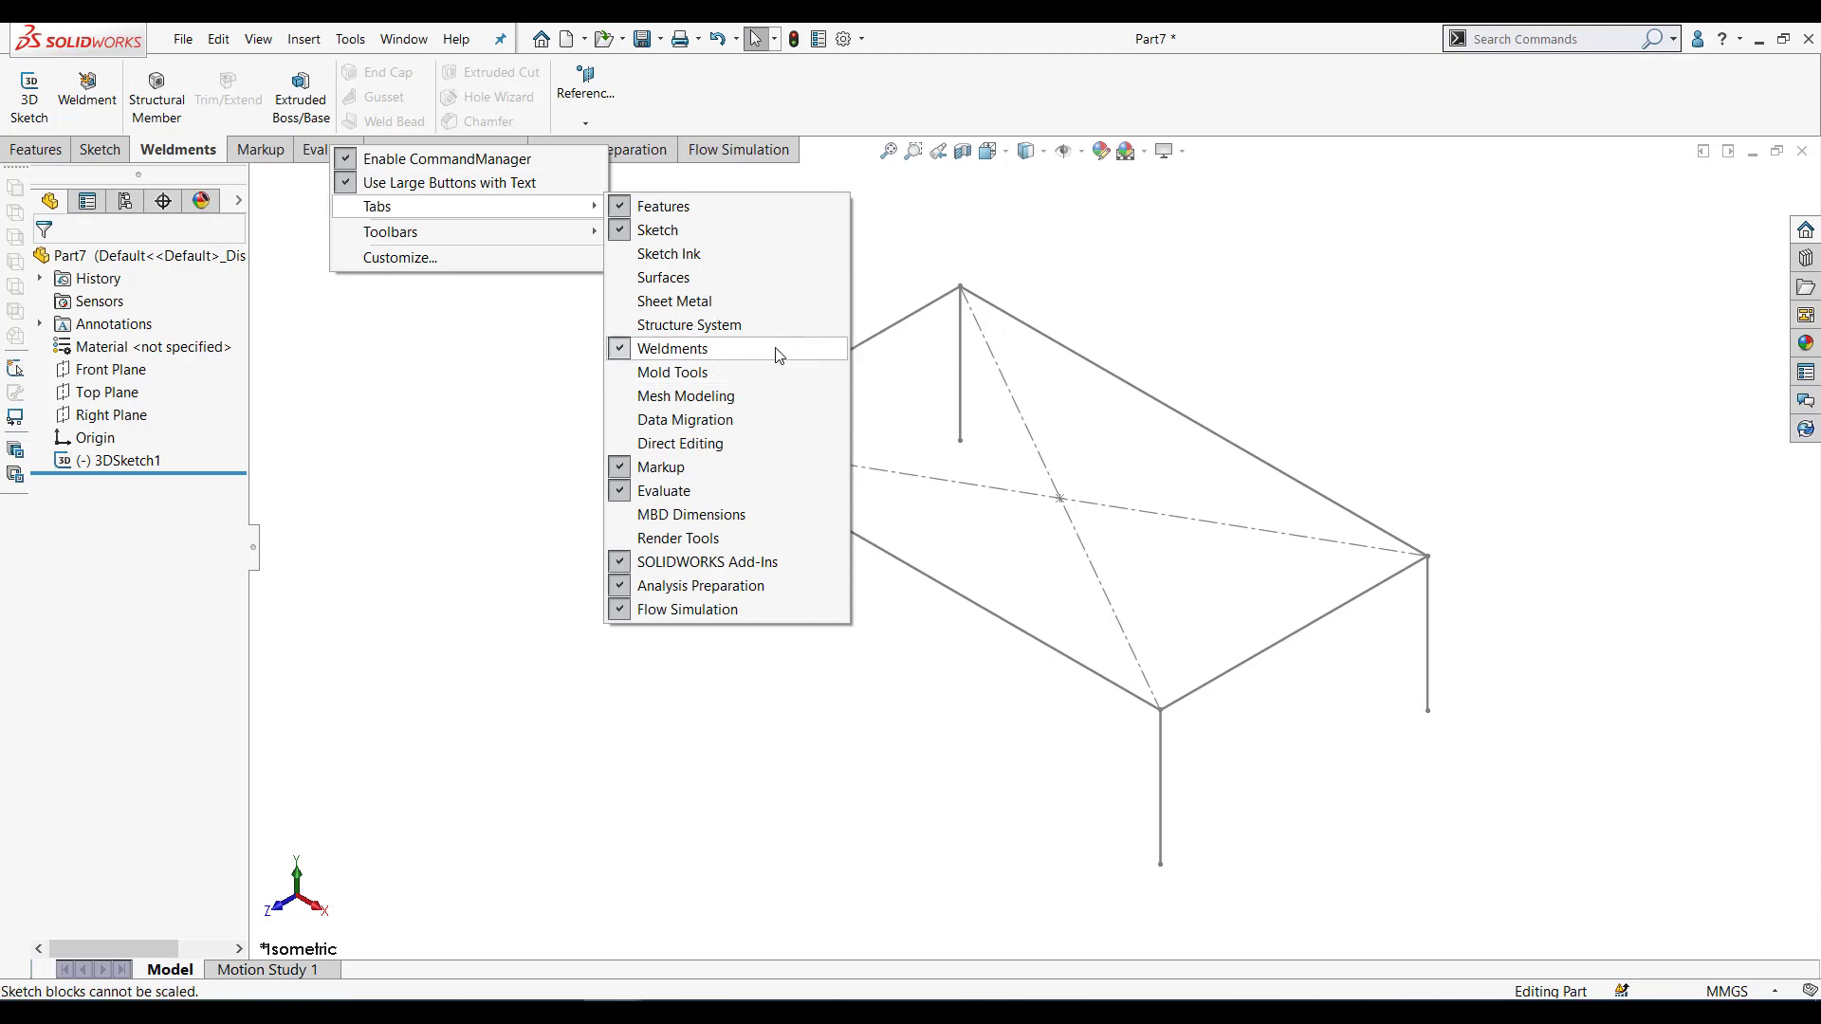
click(933, 233)
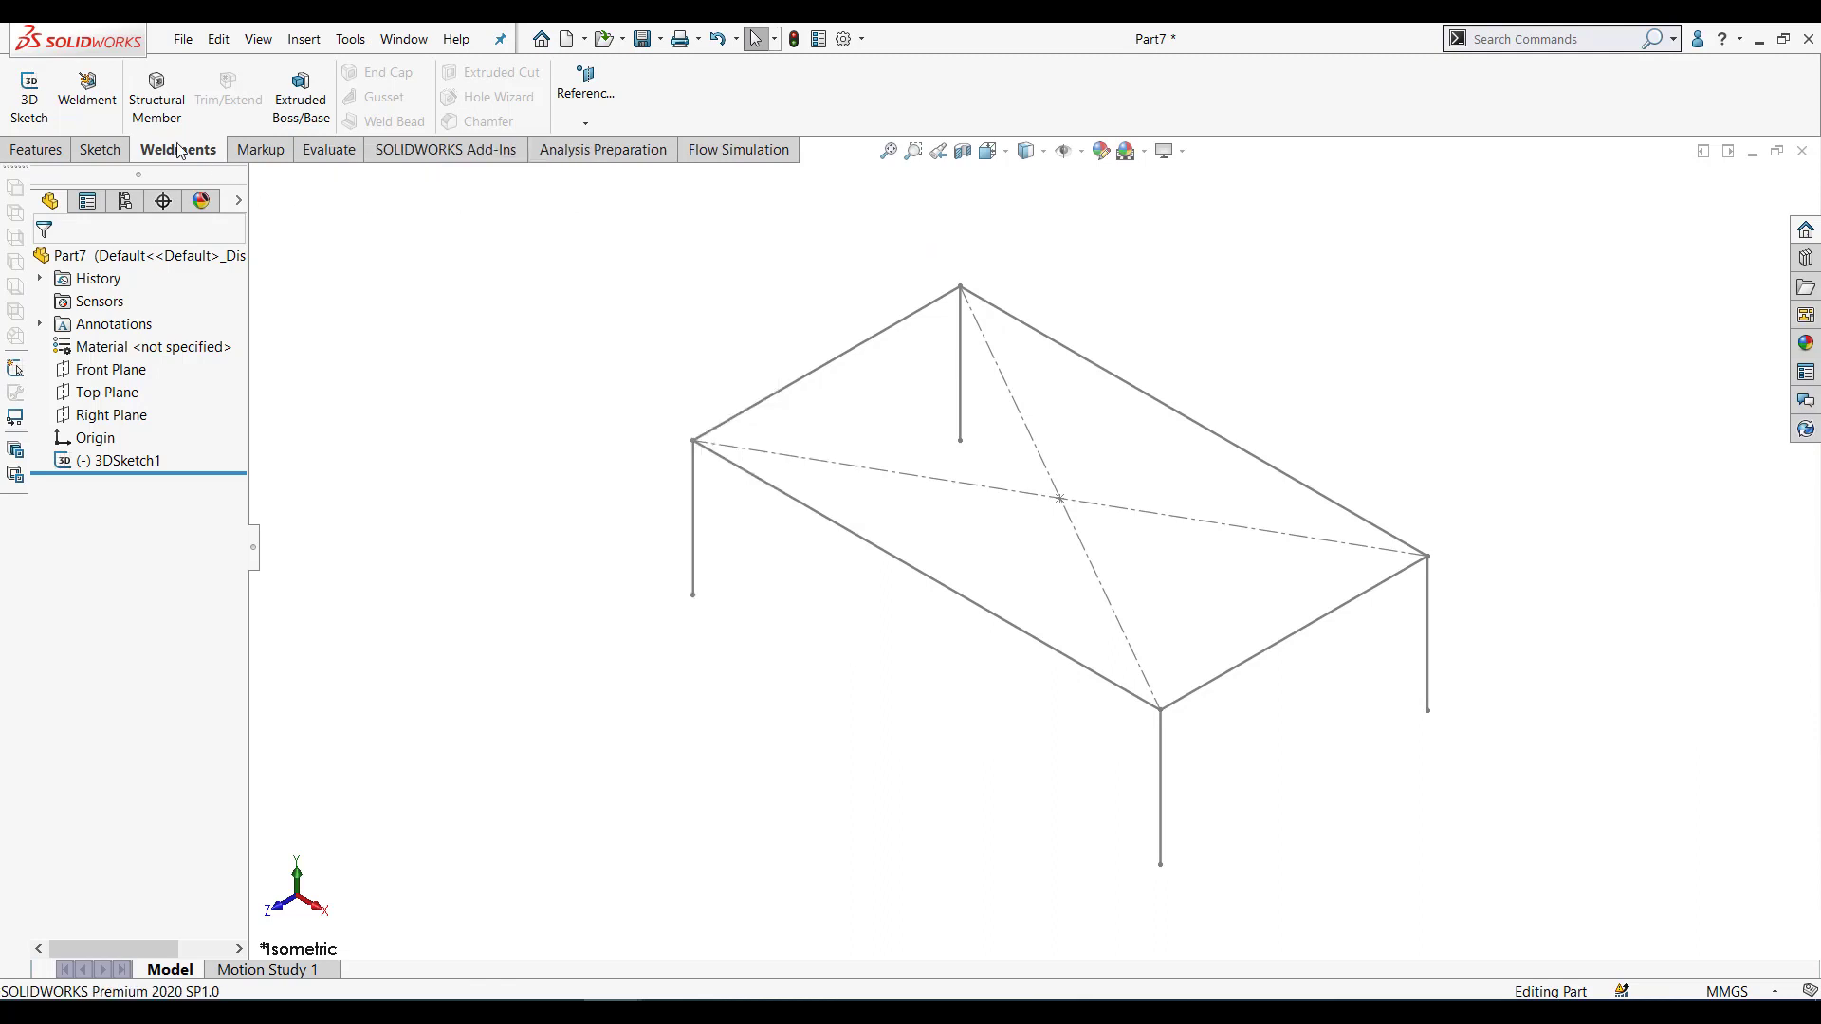
- Make the part a weldment and set up a structural member with standard iso, type W.Demo Profile and size 75 x 30 x 3
click(87, 90)
click(151, 93)
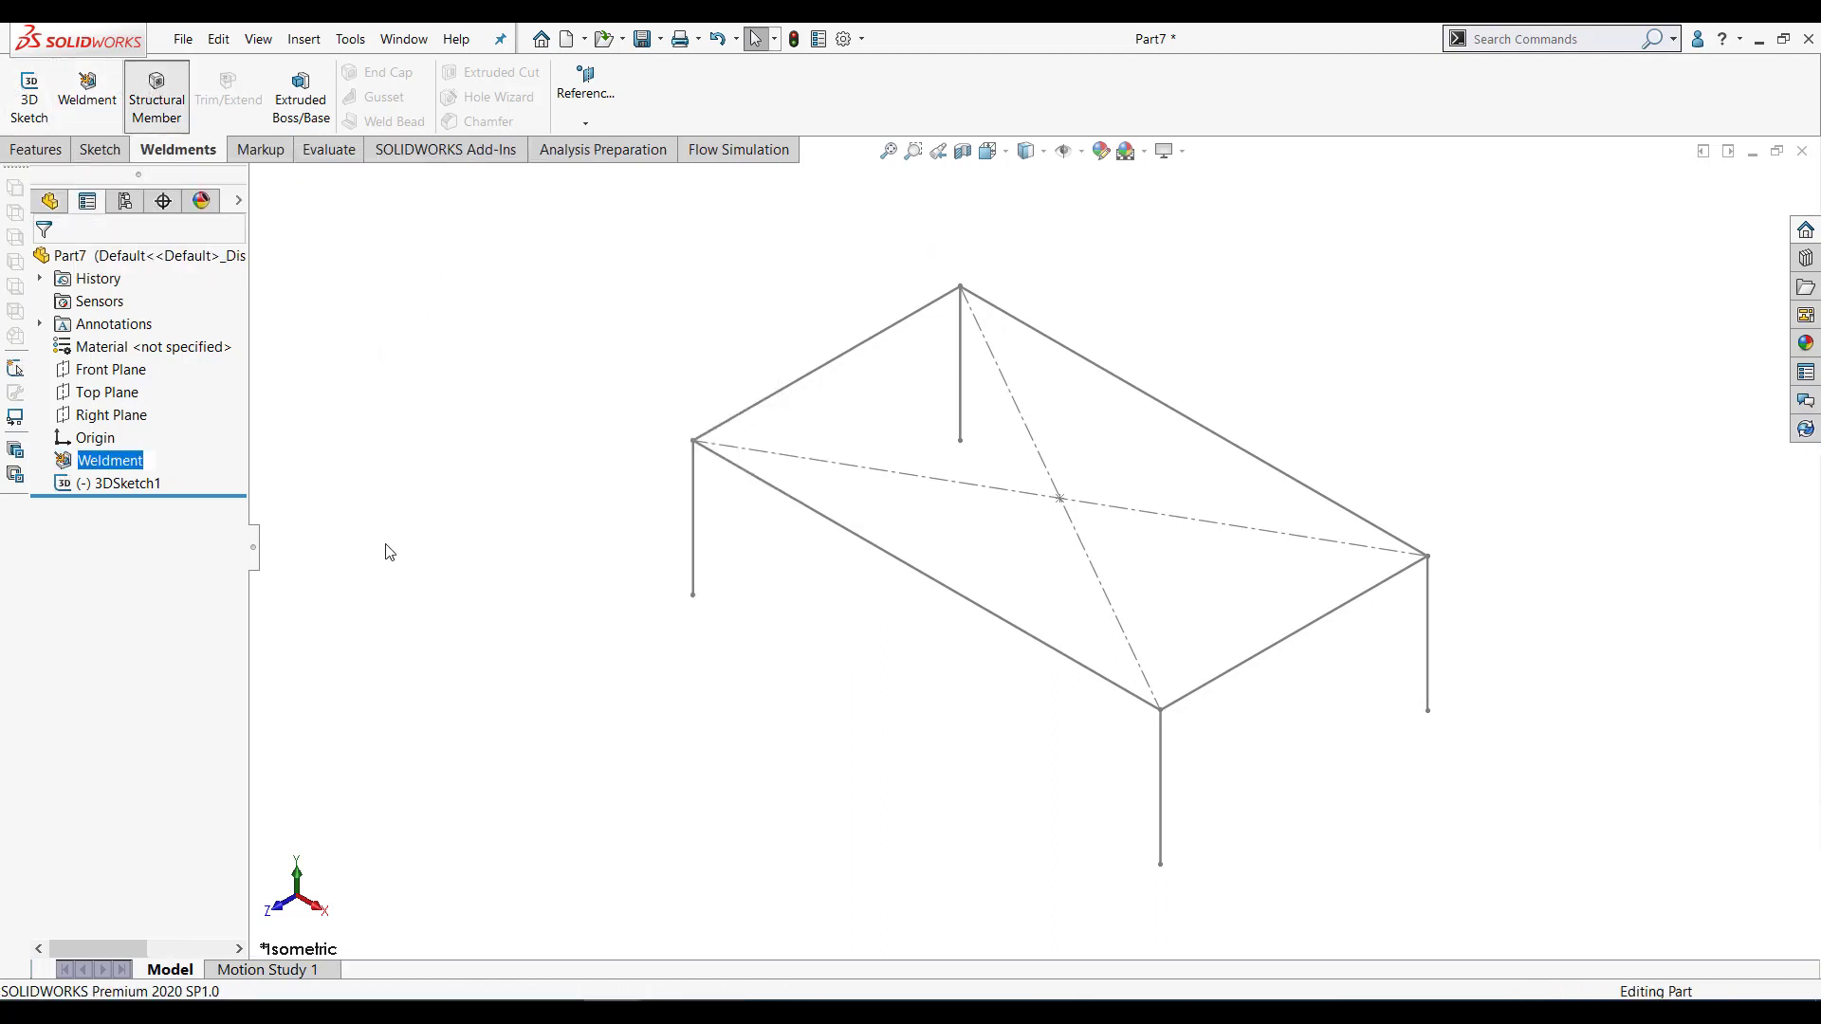
click(218, 425)
click(212, 437)
click(201, 472)
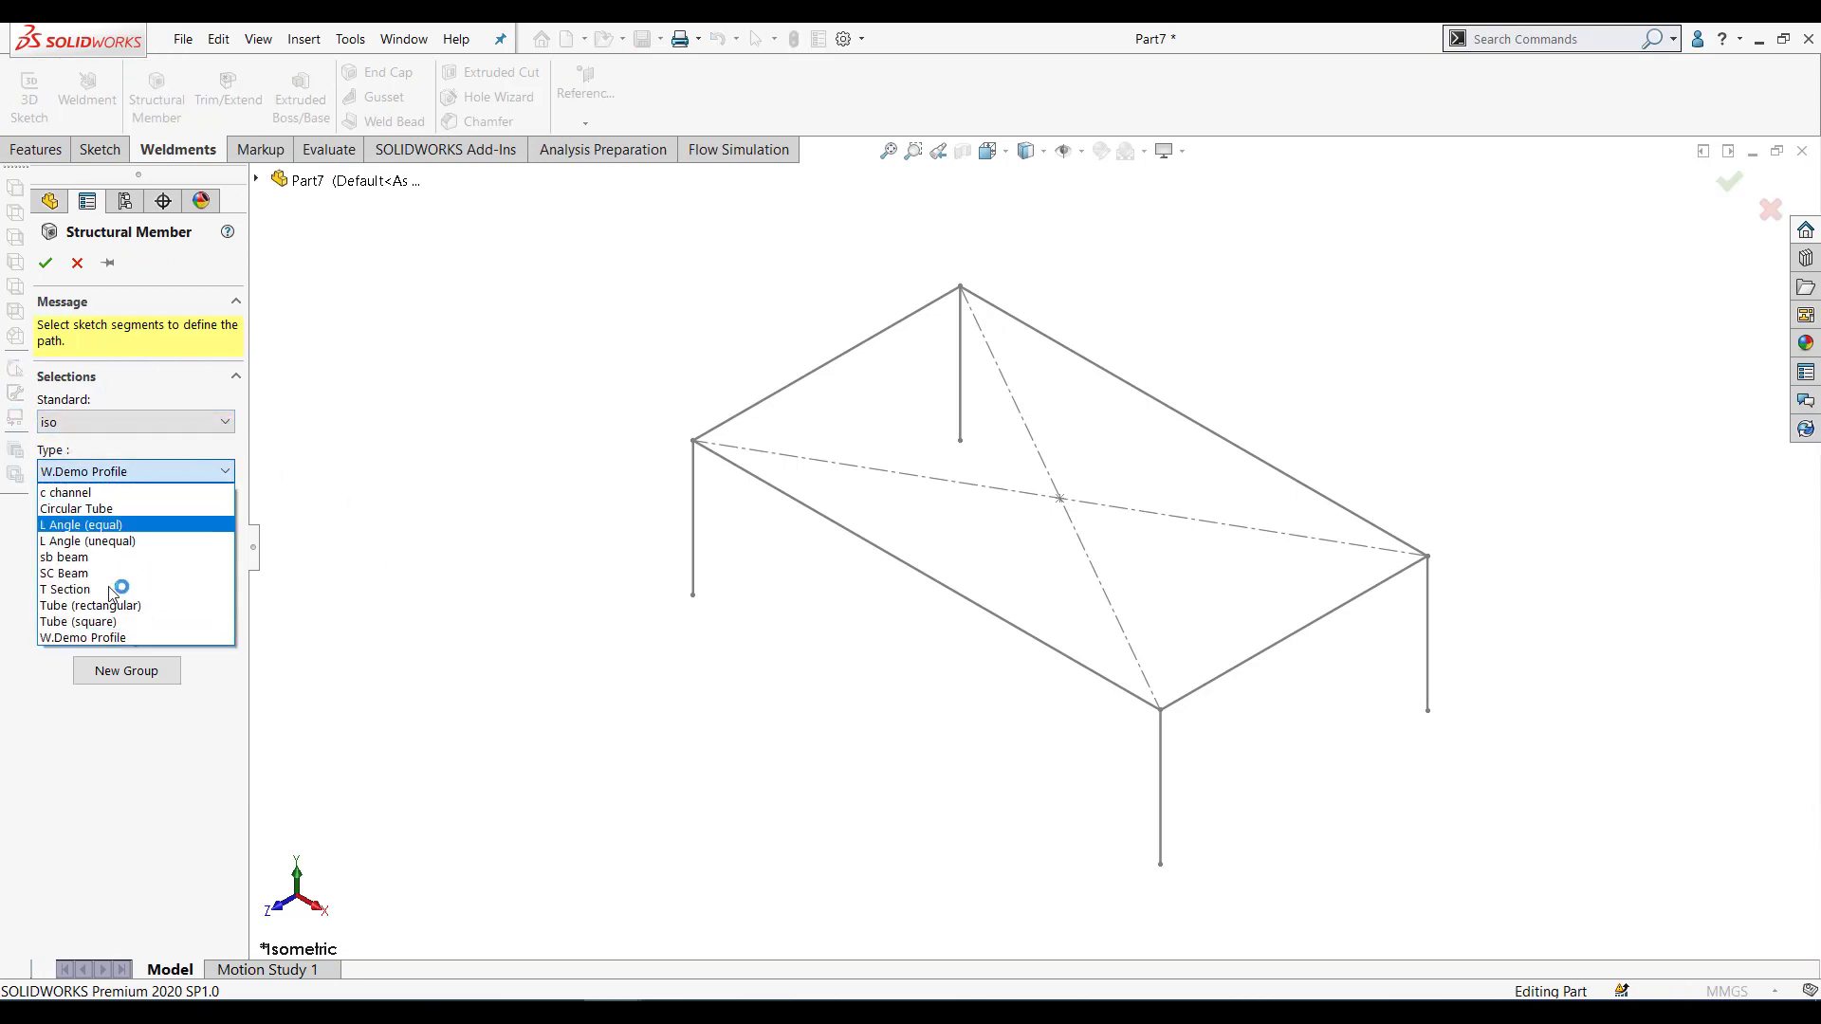
click(105, 640)
click(123, 520)
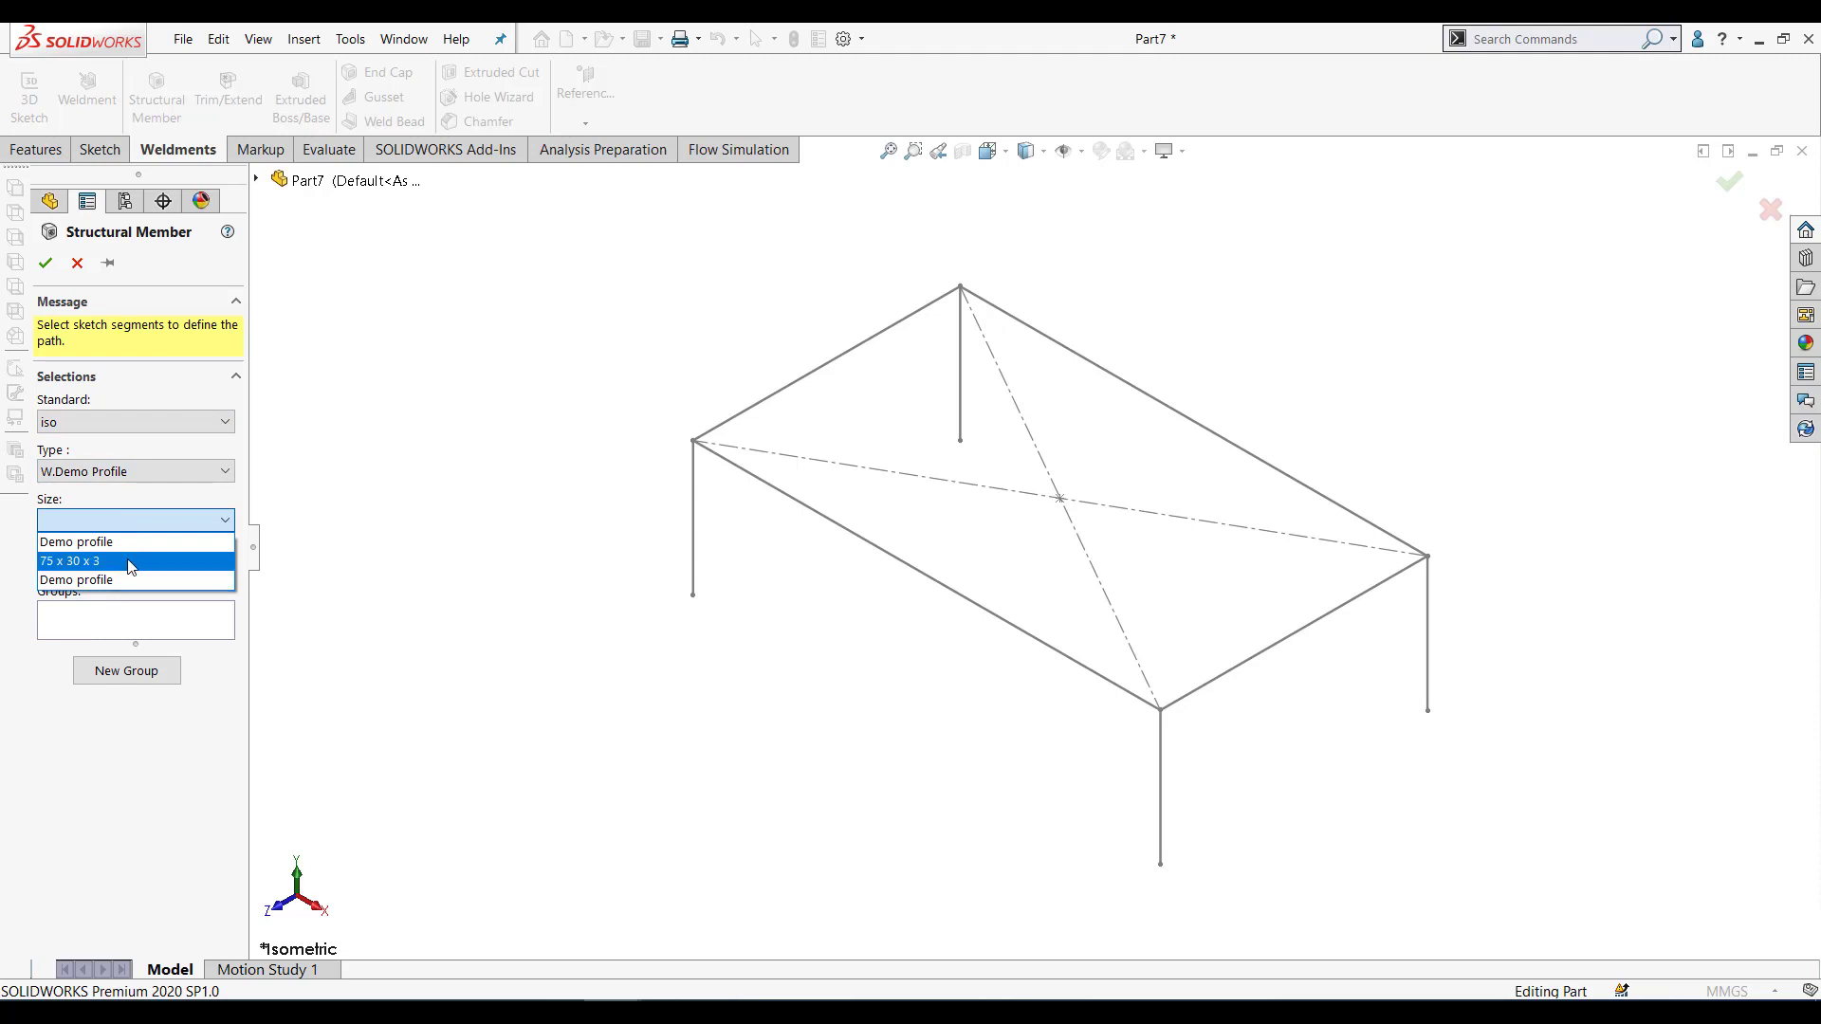
click(132, 561)
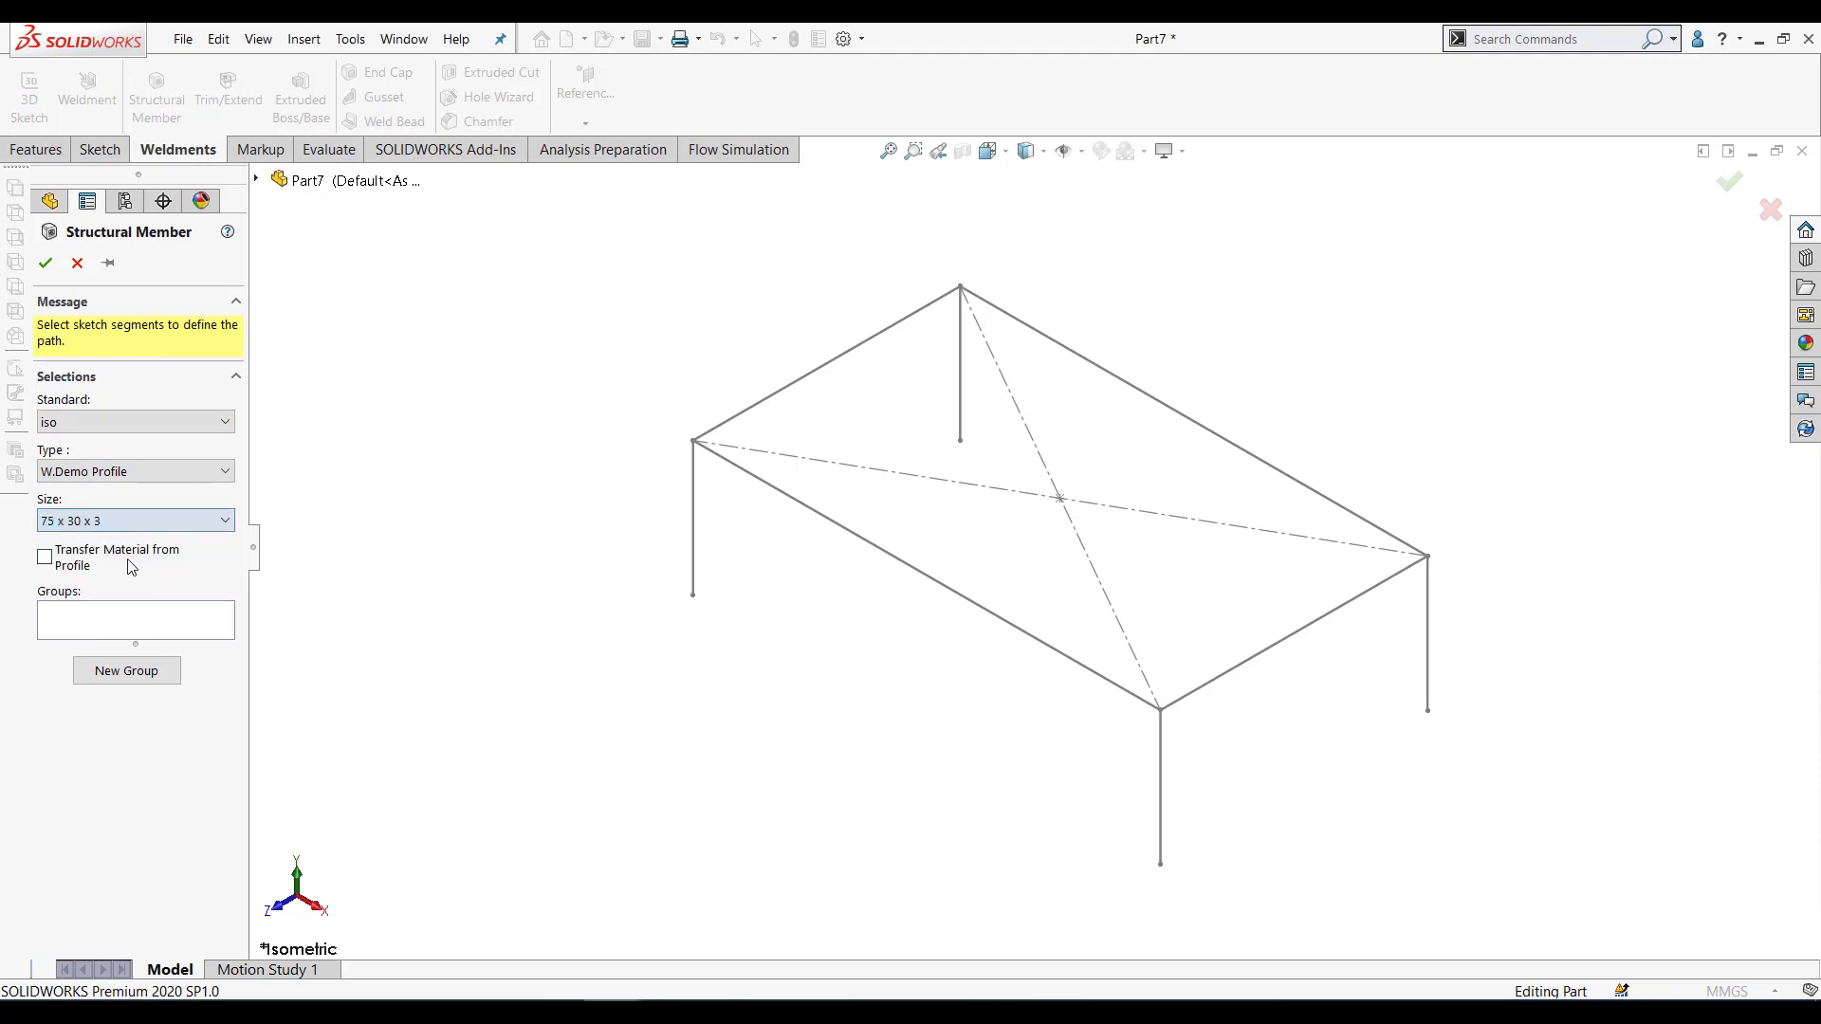
- Create the structural members along three connected edges of the top rectangle, leaving the long rear edge without a member
click(122, 629)
click(775, 399)
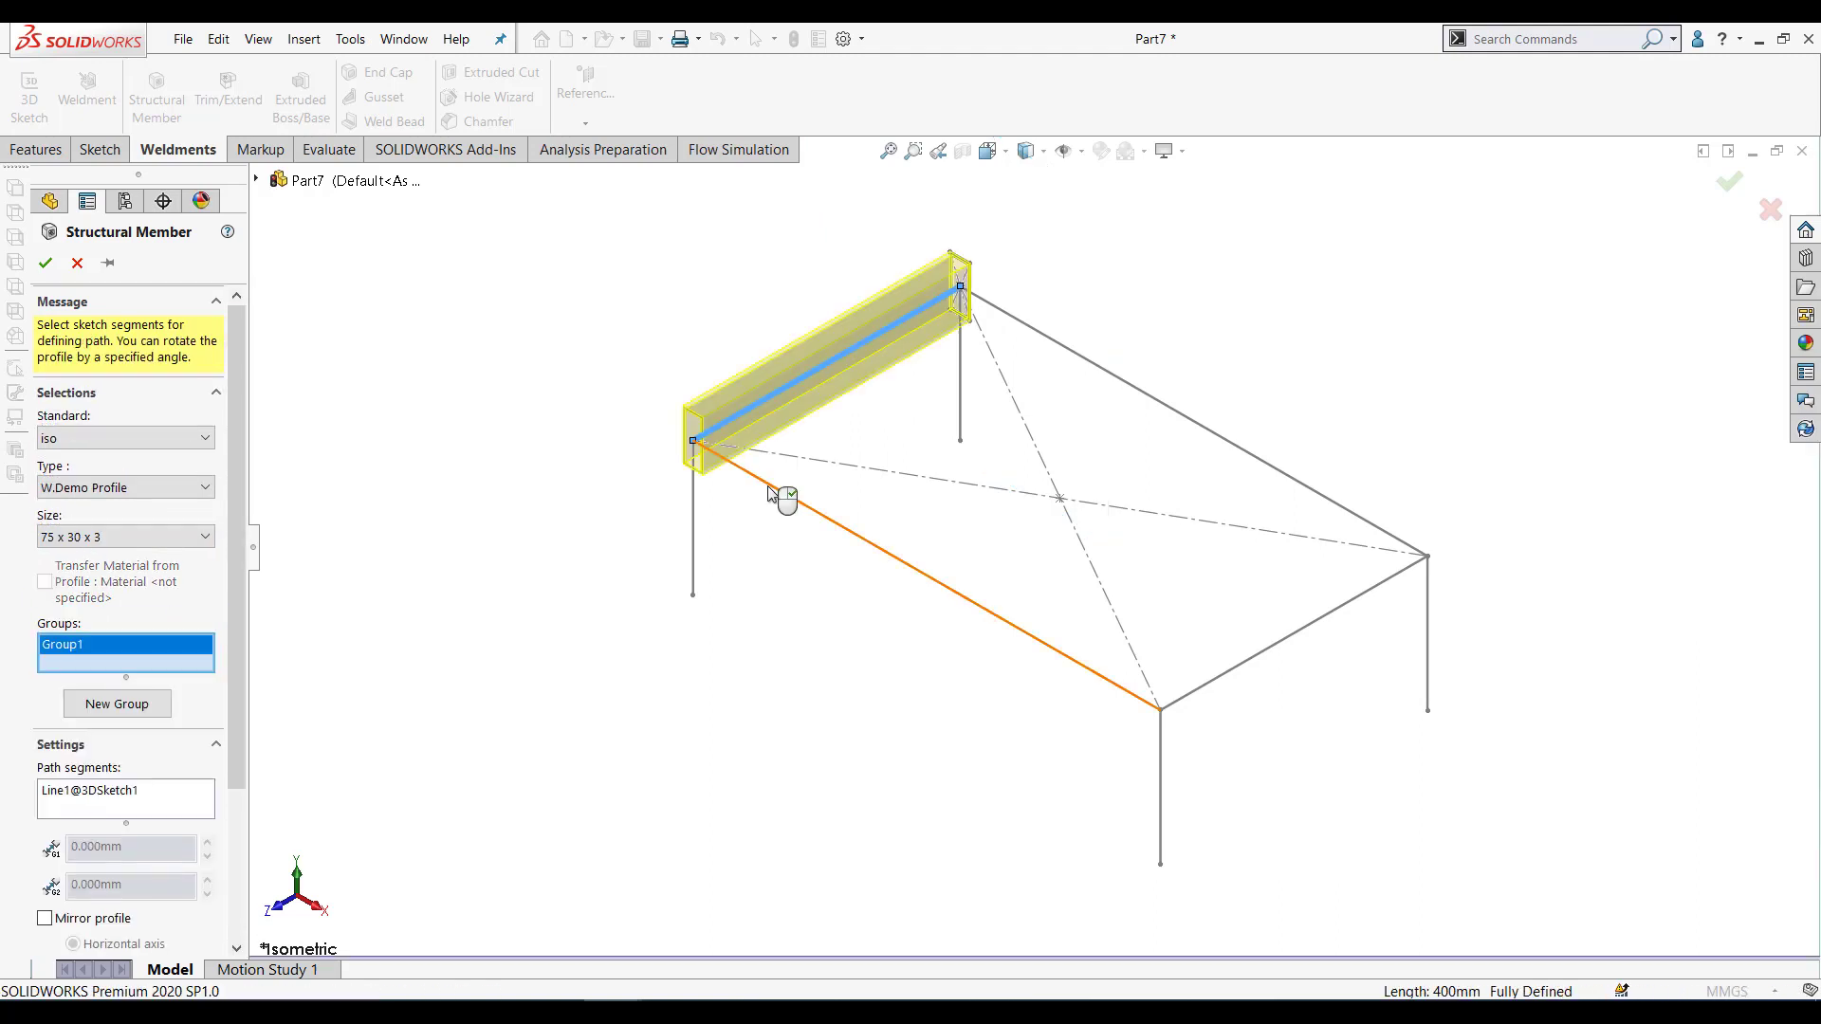
click(770, 491)
click(1277, 658)
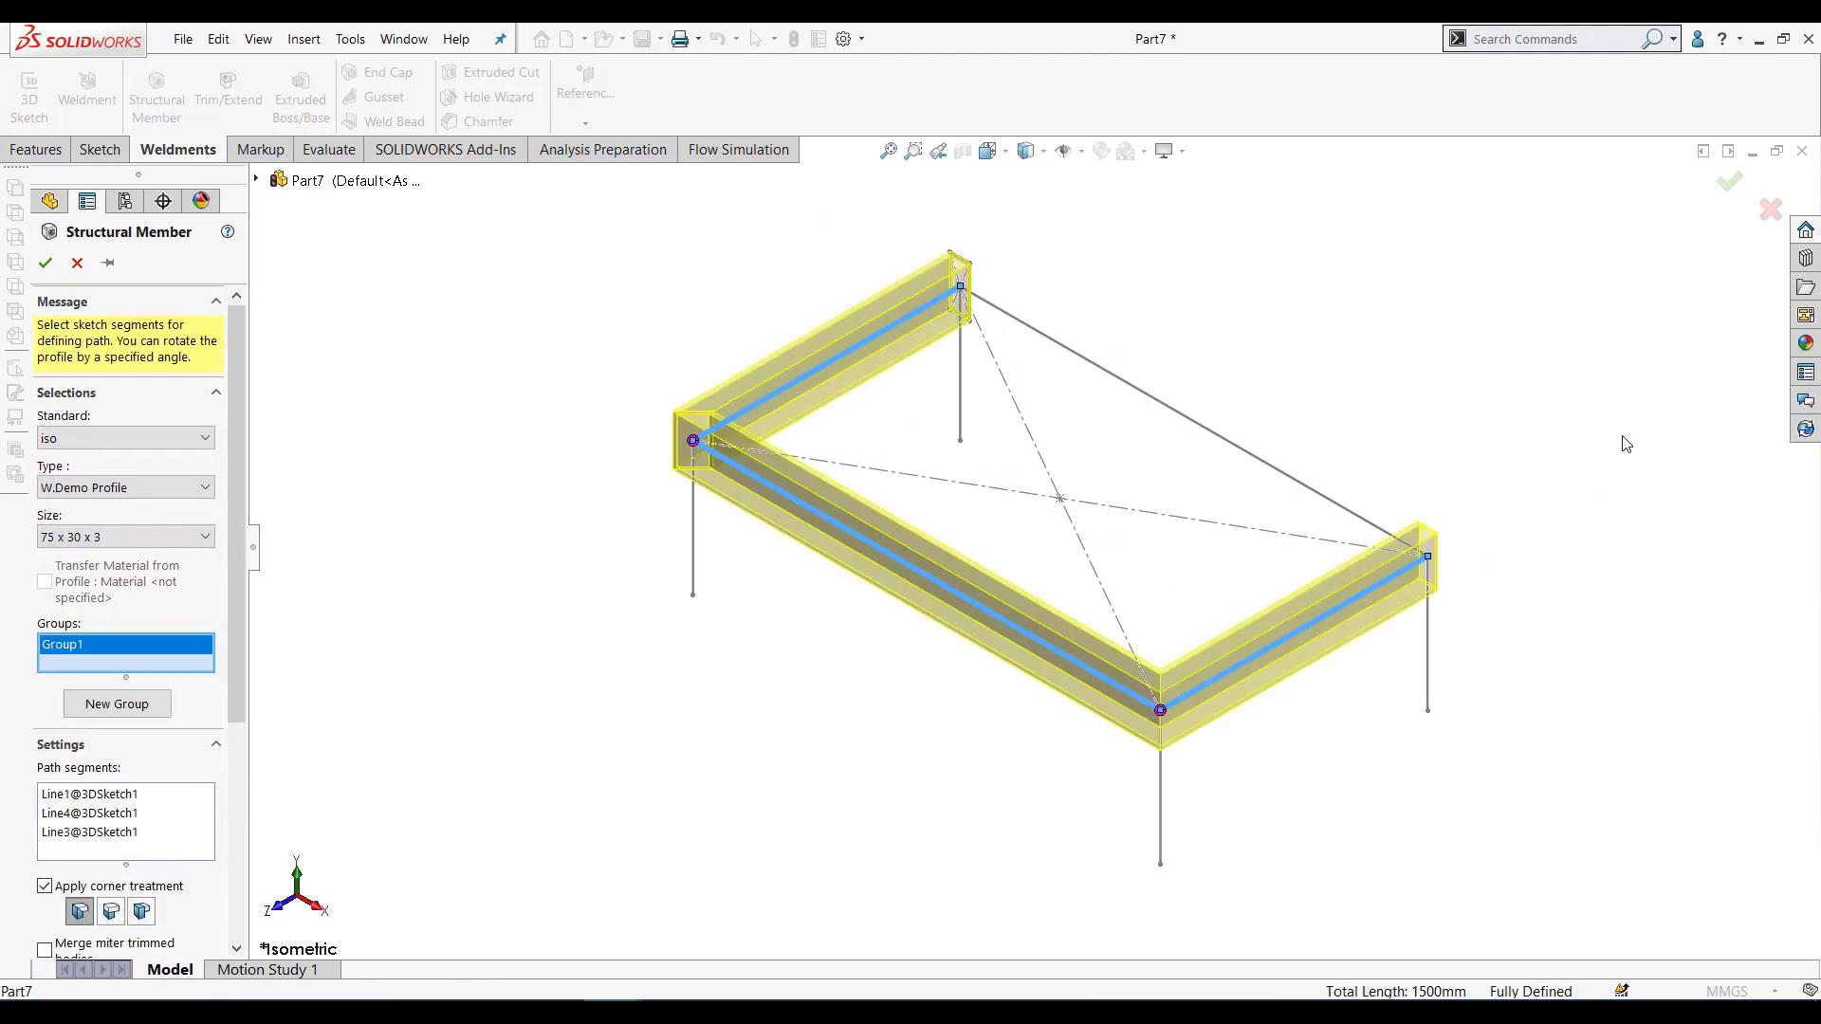
click(1728, 183)
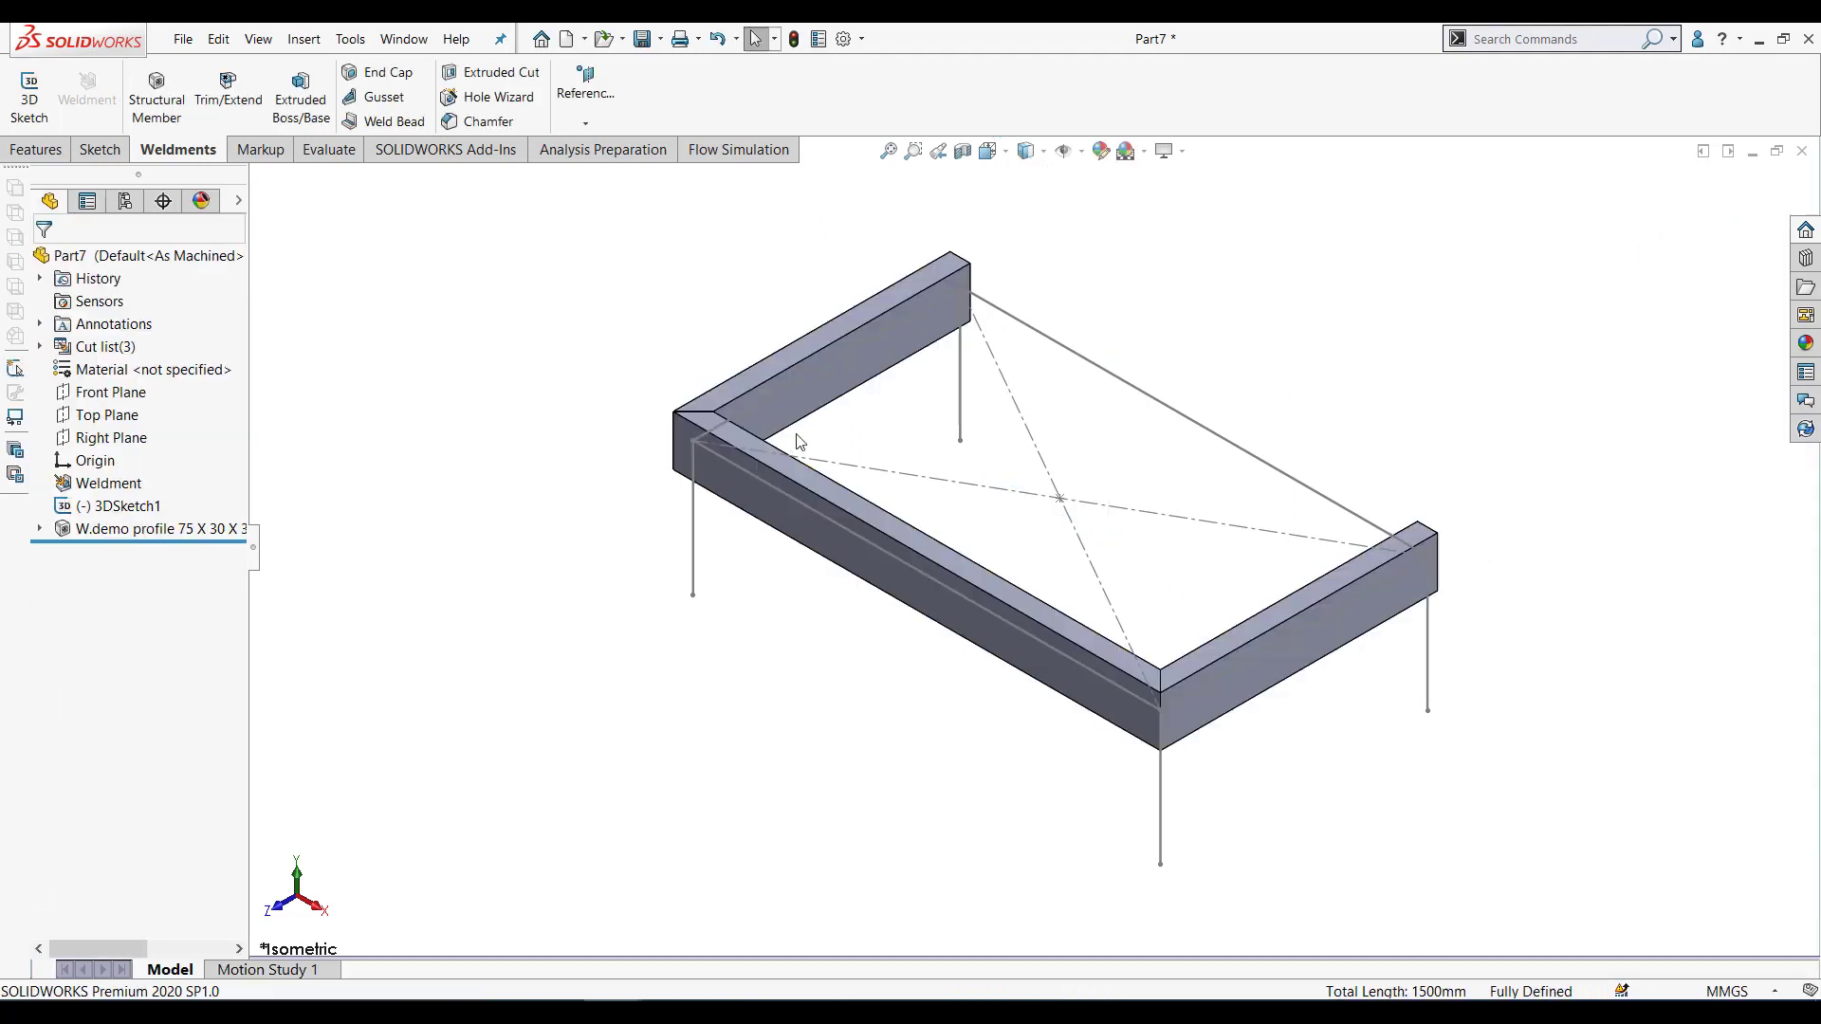
- Examine the open tube end and the mitred corners of the frame members from several directions
scroll(806, 427, down, 4)
middle_drag(825, 425, 795, 778)
scroll(992, 748, down, 4)
scroll(827, 576, up, 6)
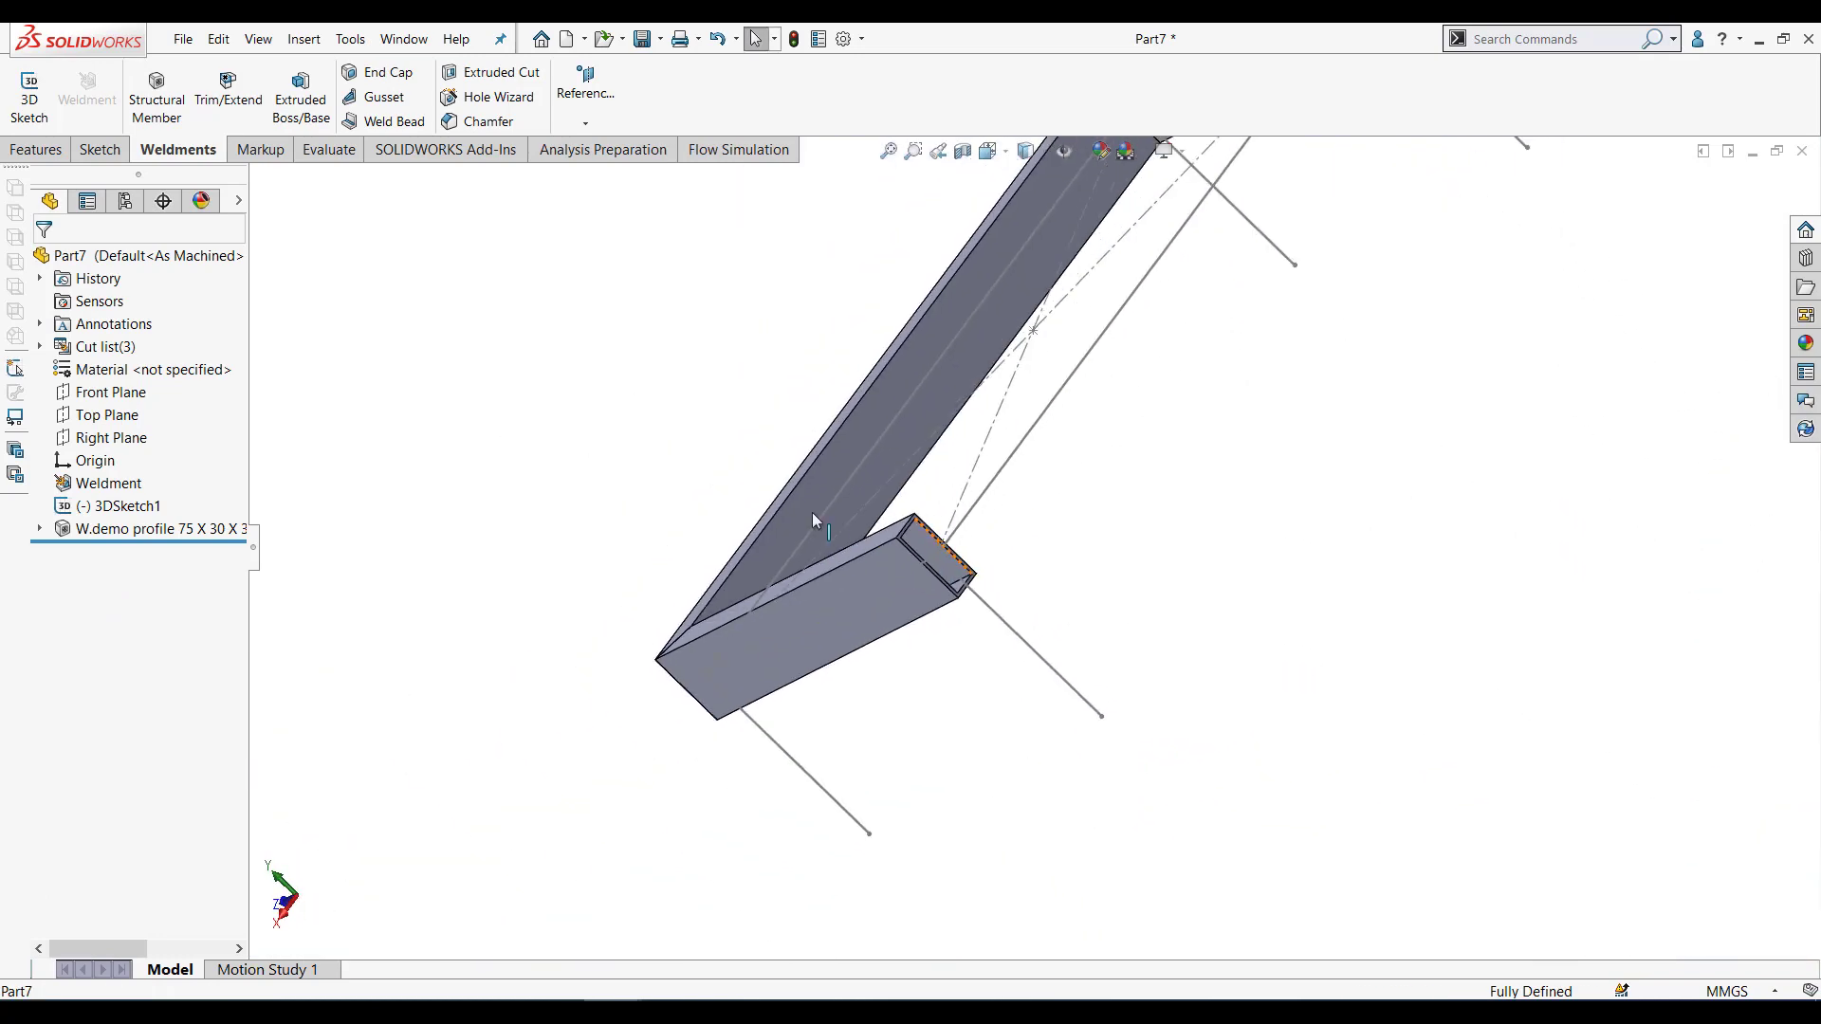
middle_drag(827, 576, 942, 386)
scroll(946, 394, up, 2)
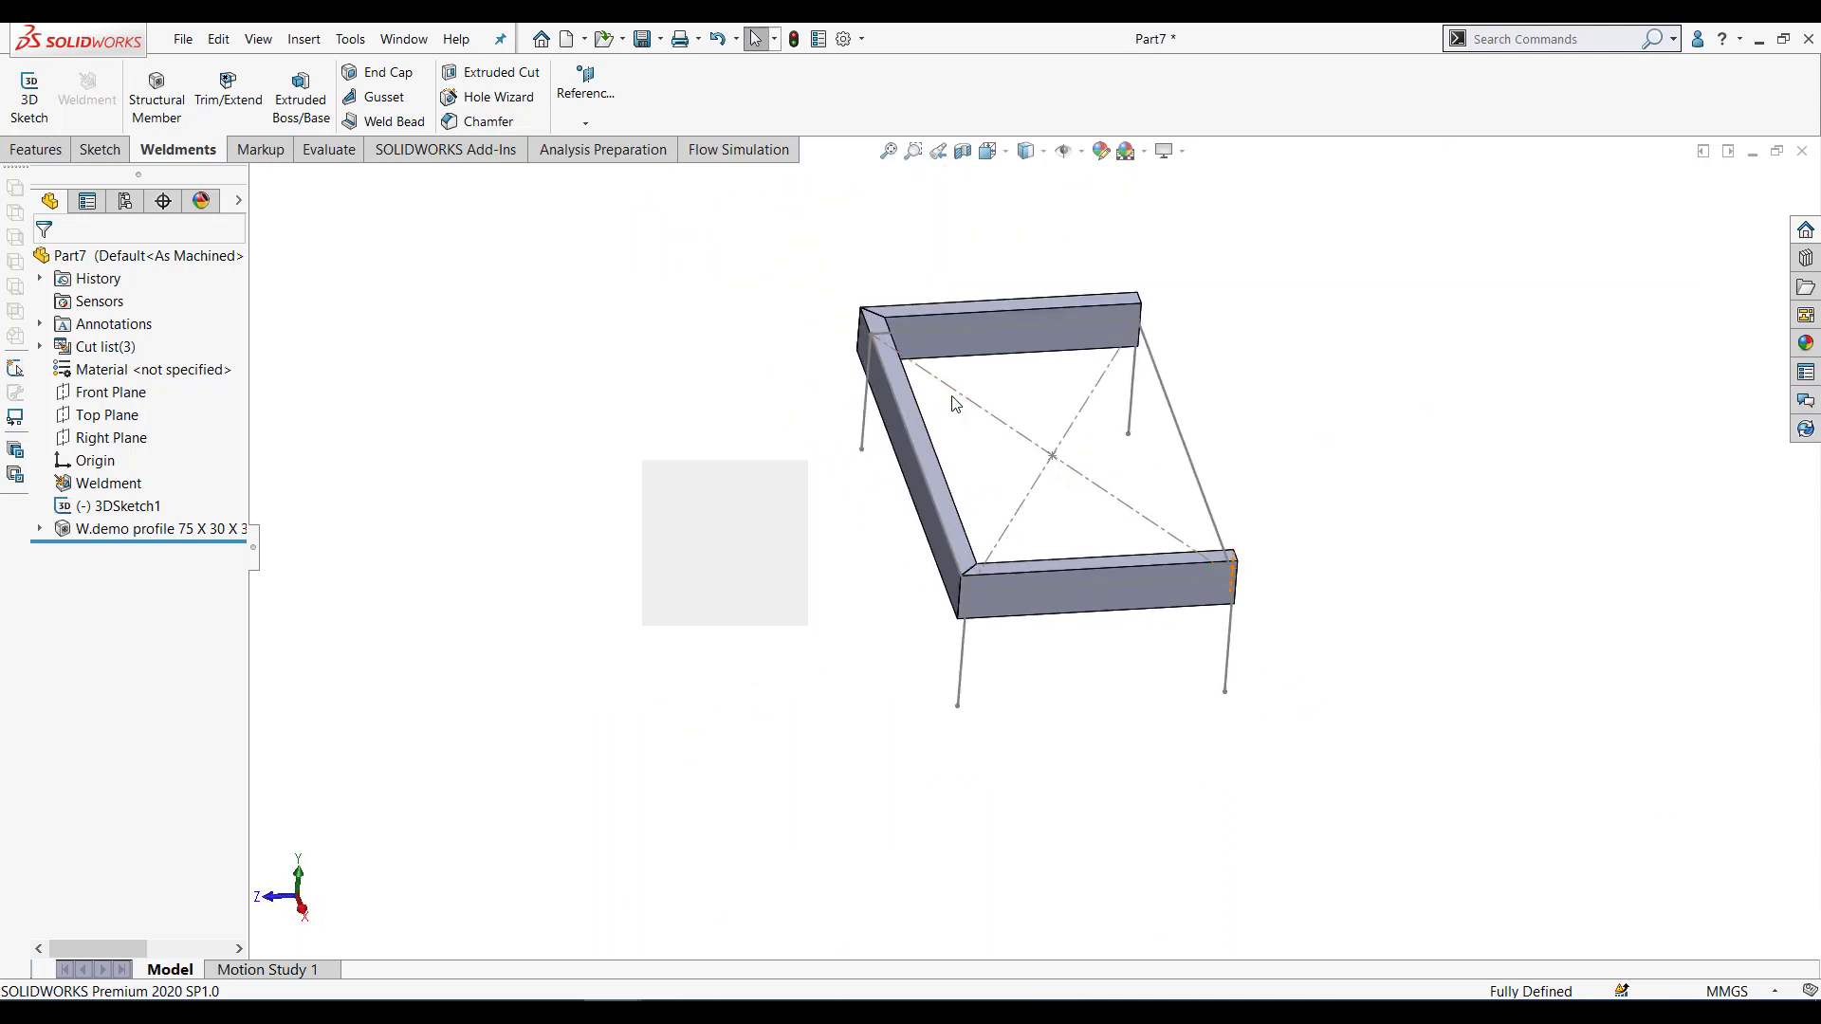
- Switch to the open angle iron.sldlfp profile and look through its configurations and feature tree
key(ctrl+Tab)
key(ctrl+Tab)
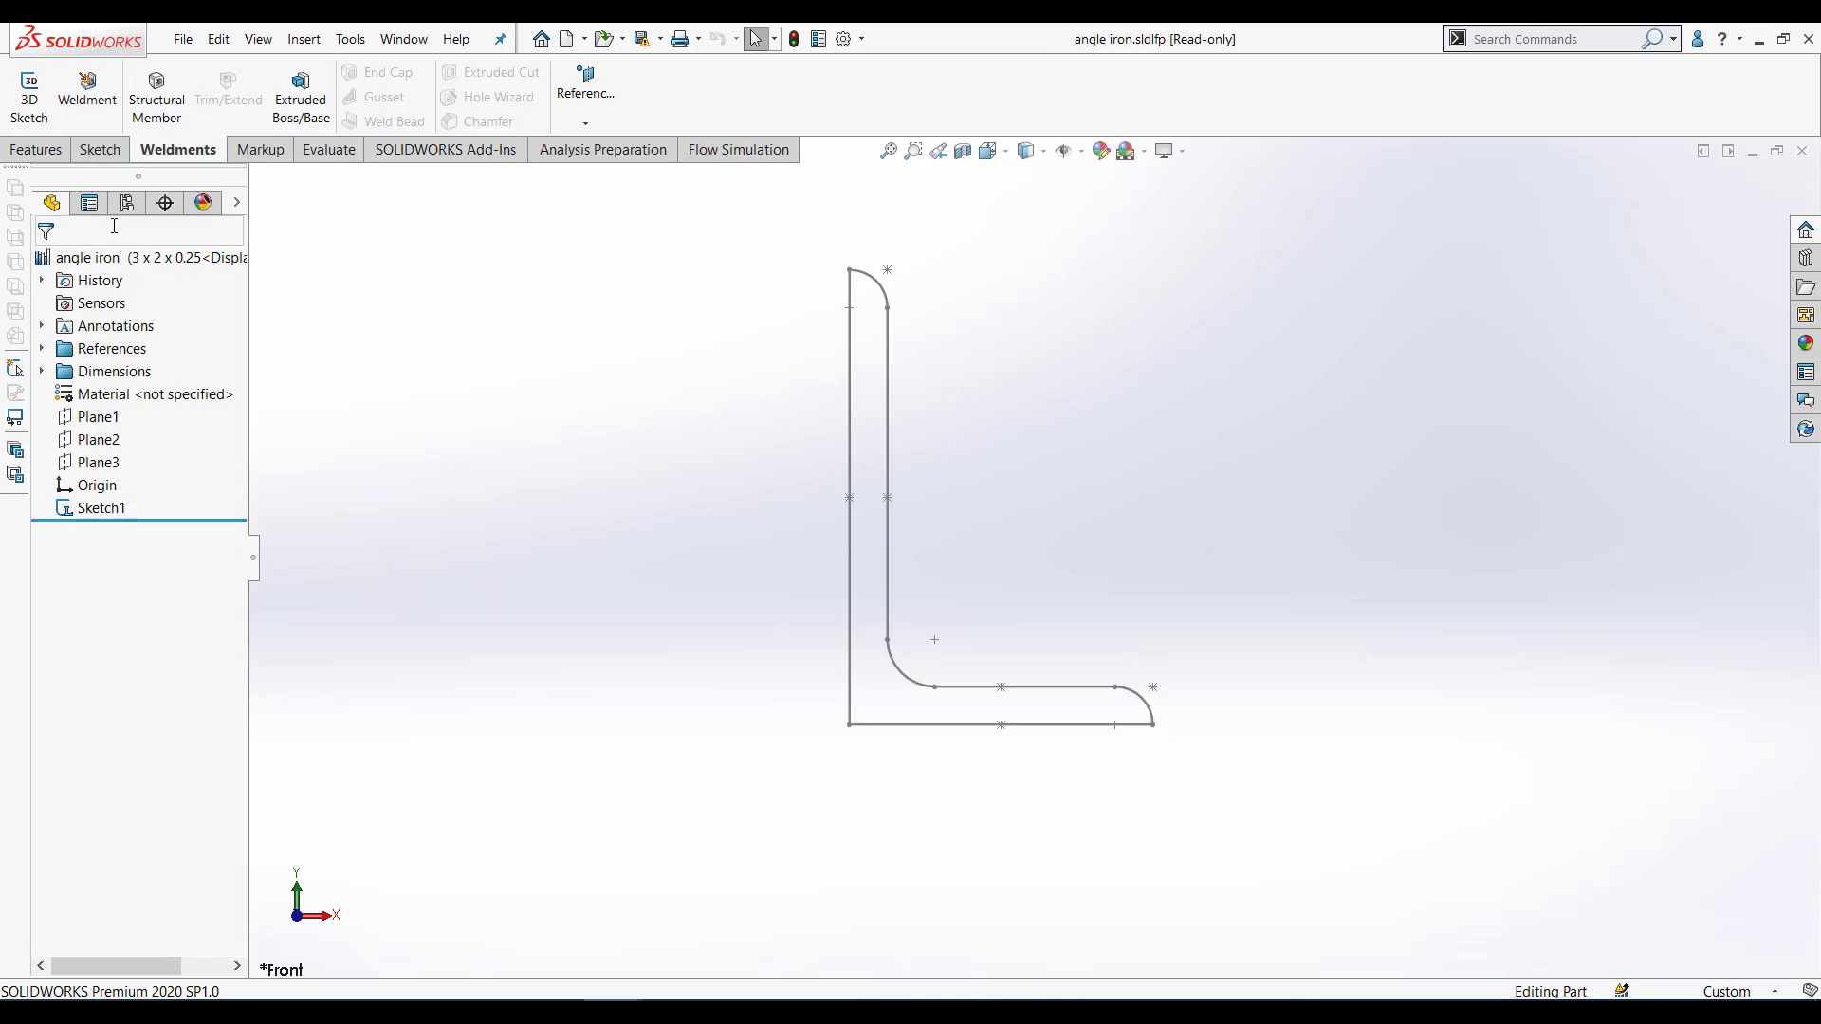
click(127, 203)
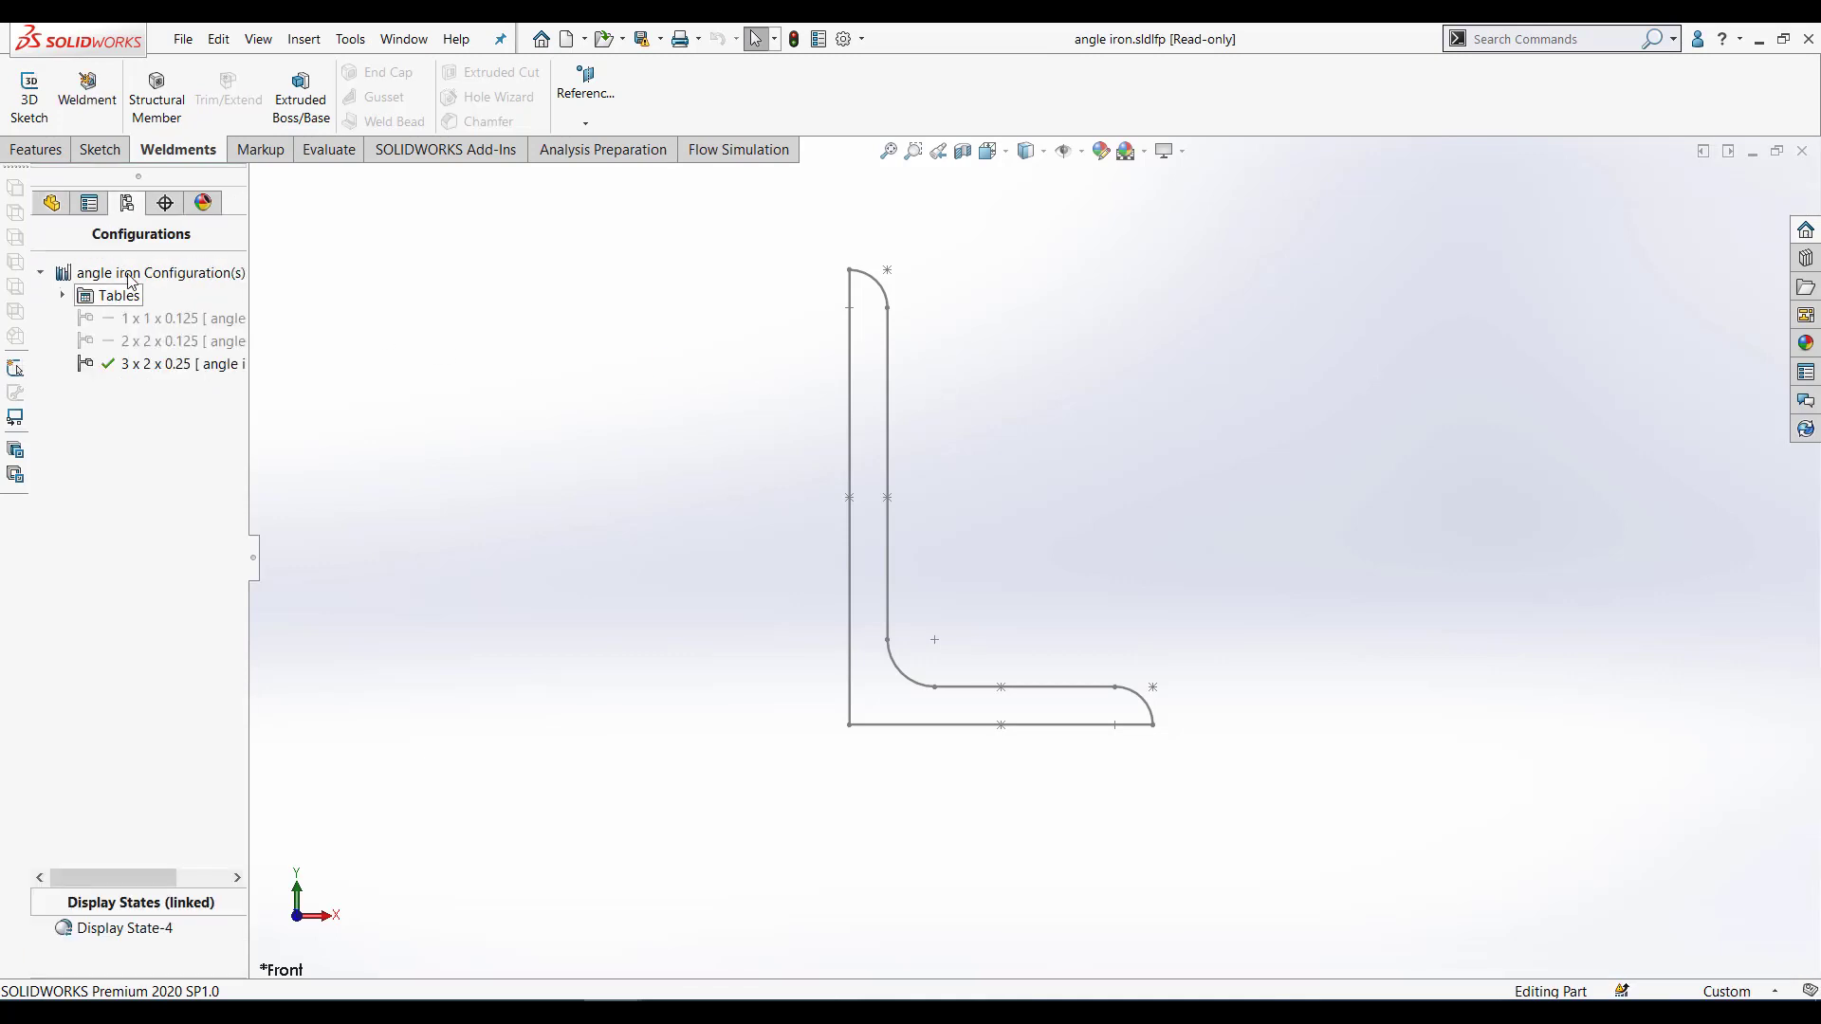
click(51, 203)
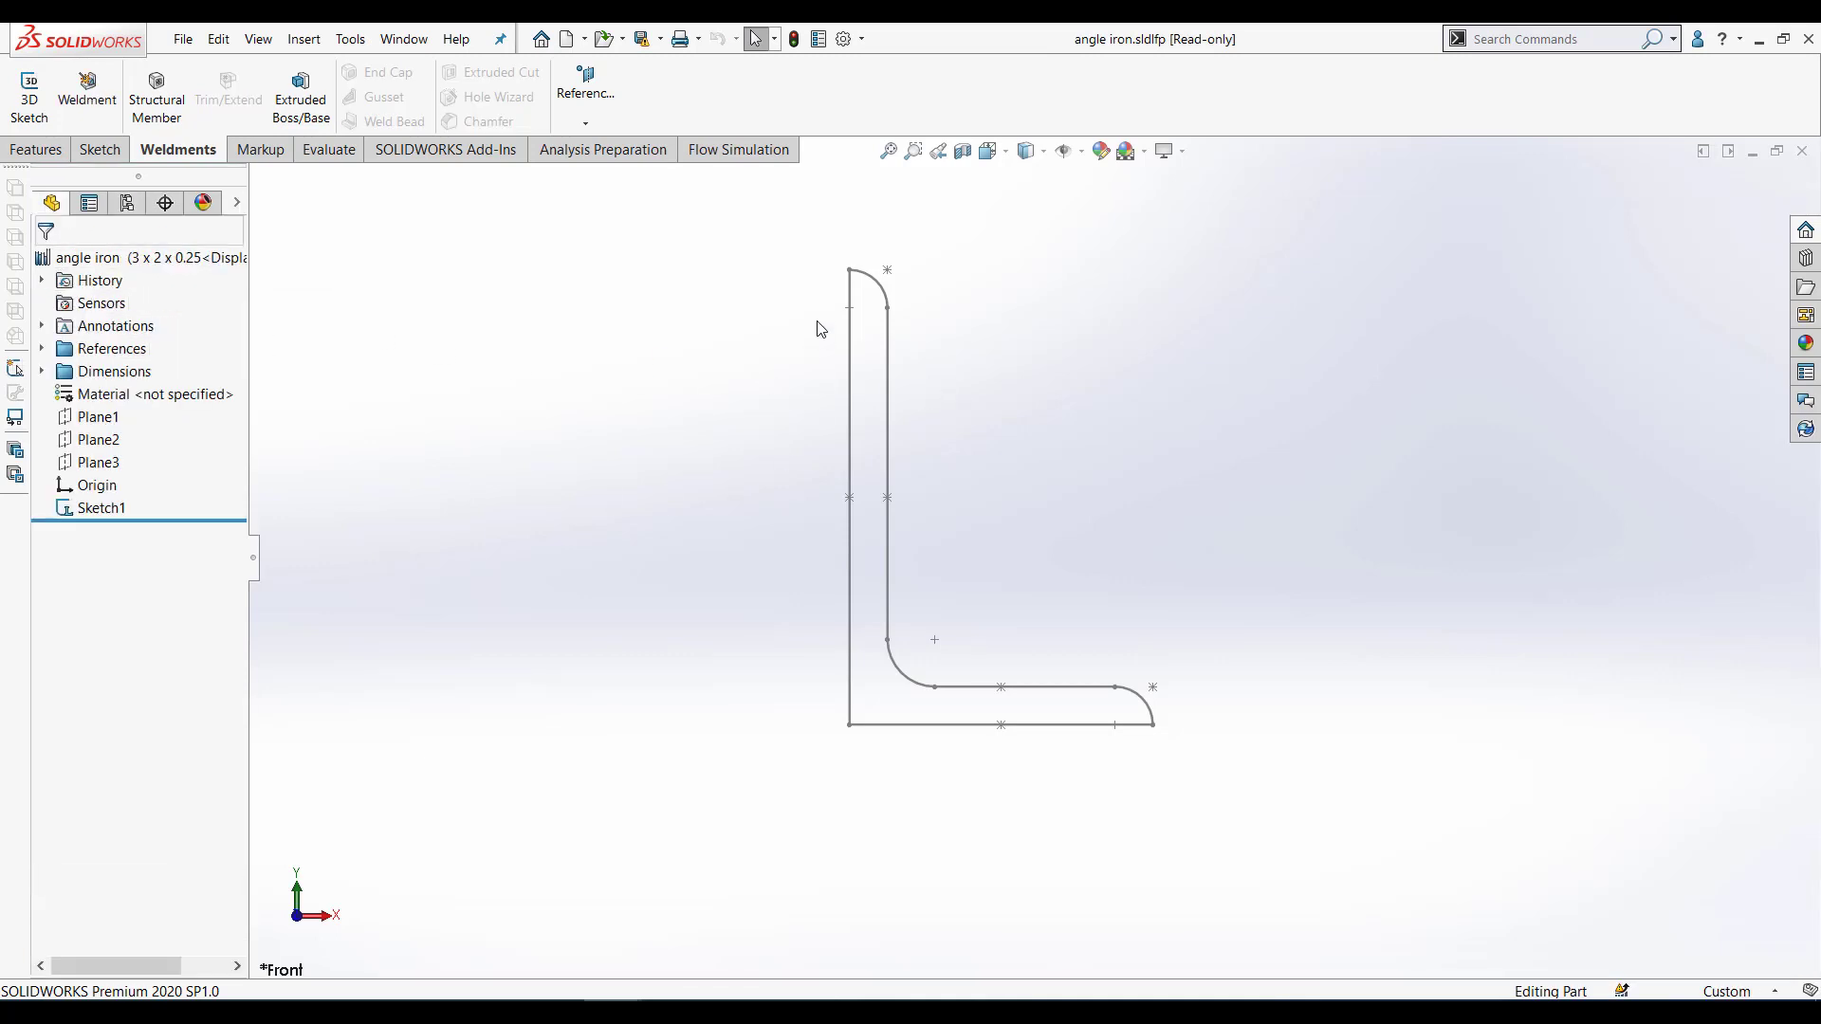
- Compare the angle iron's sizes by activating its 2 x 2 x 0.125, 1 x 1 x 0.125 and 3 x 2 x 0.25 configurations, then return to the feature tree
click(127, 203)
double_click(124, 340)
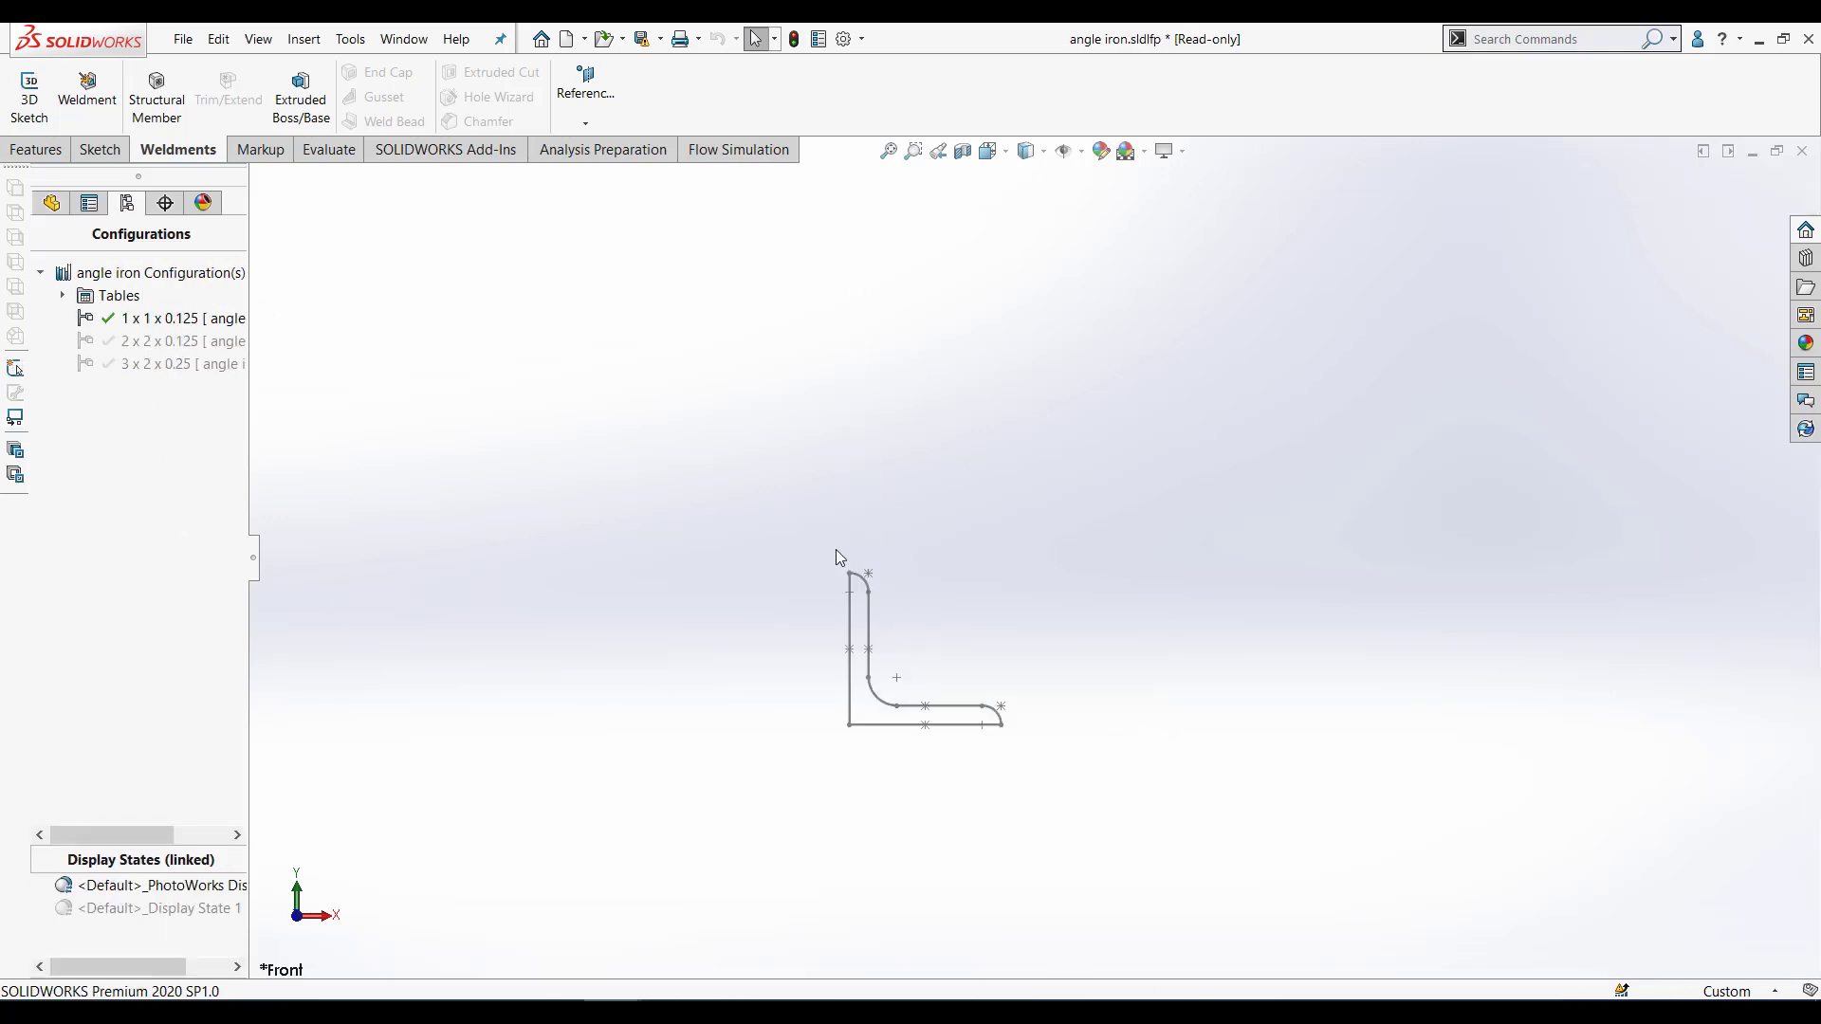
double_click(142, 363)
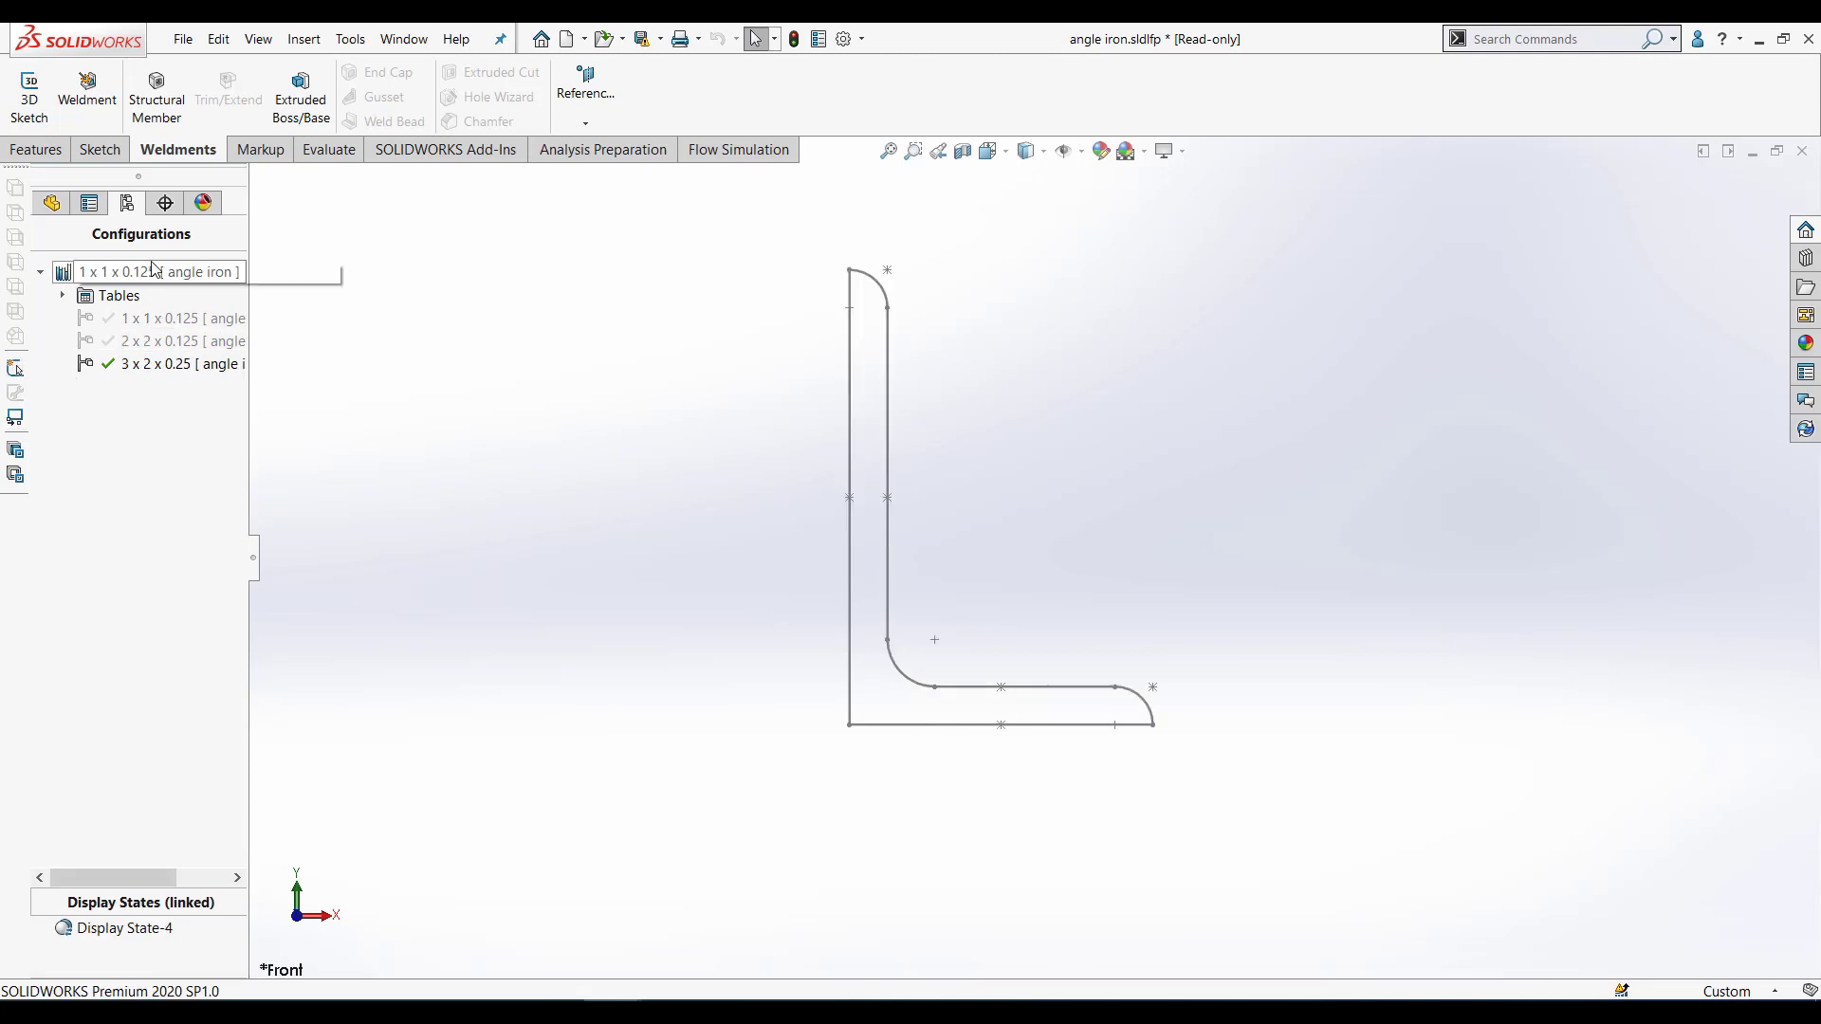
click(47, 205)
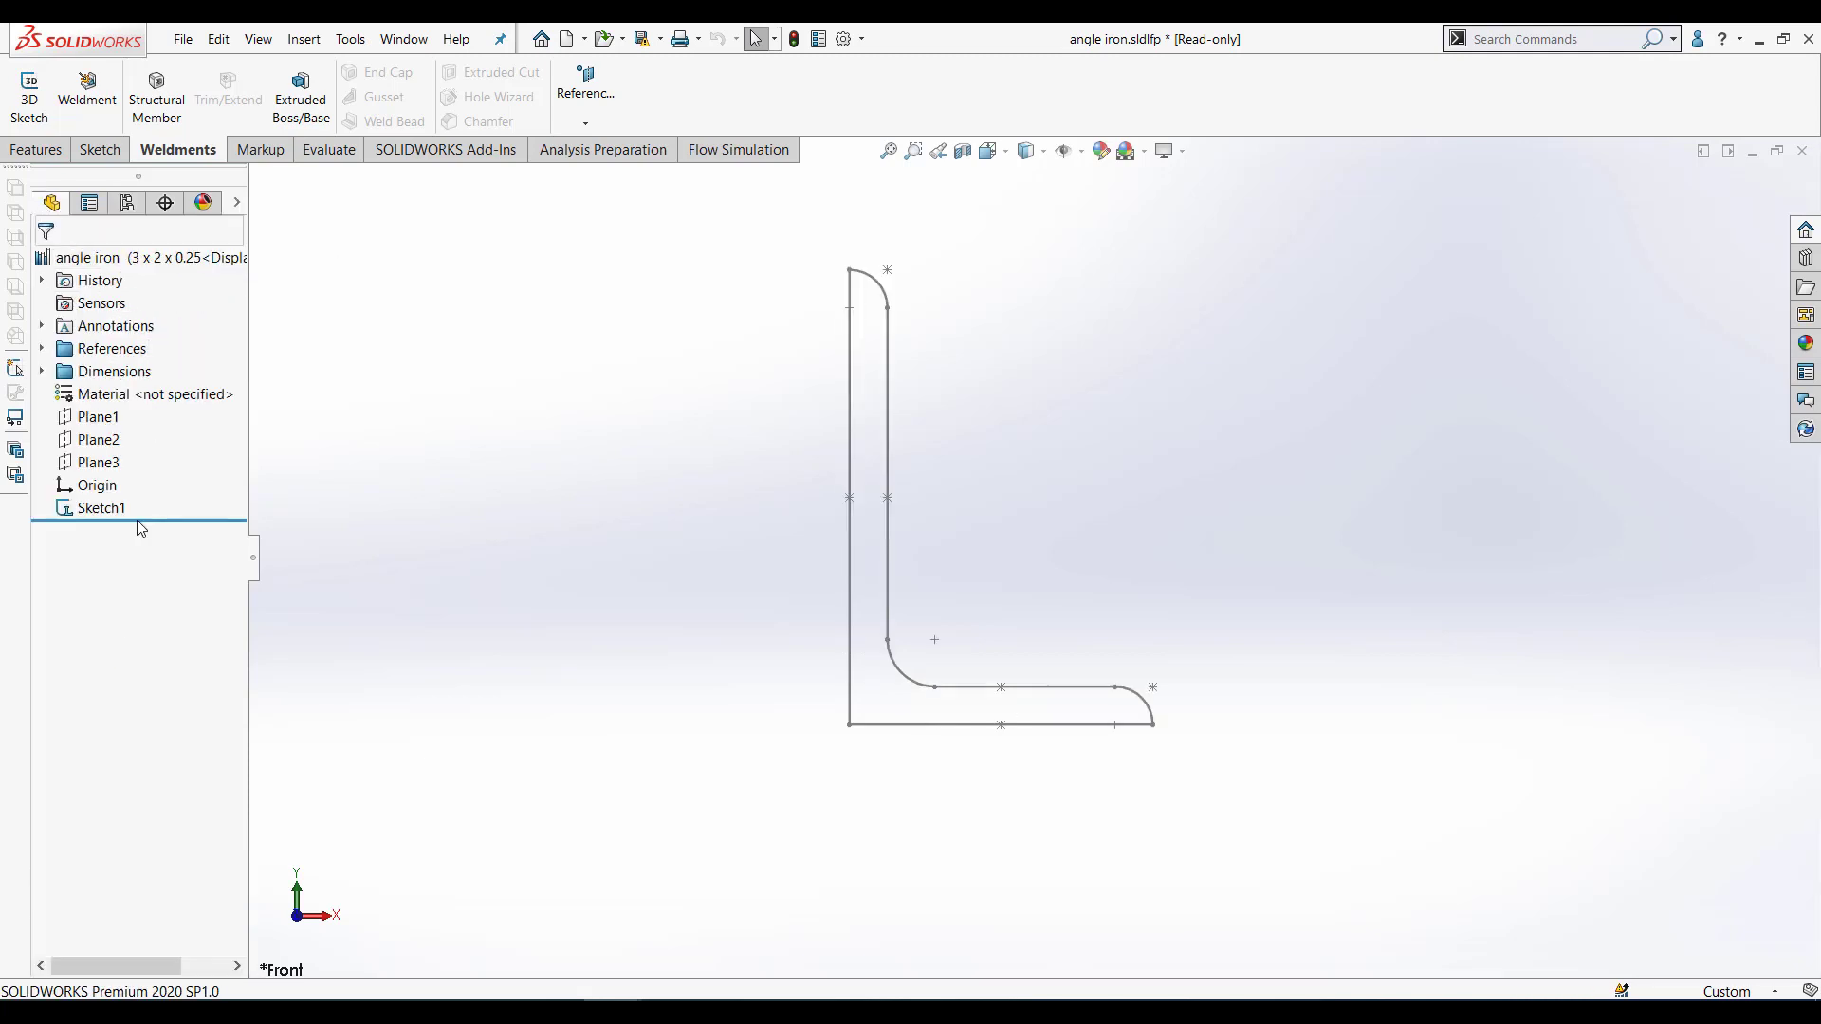